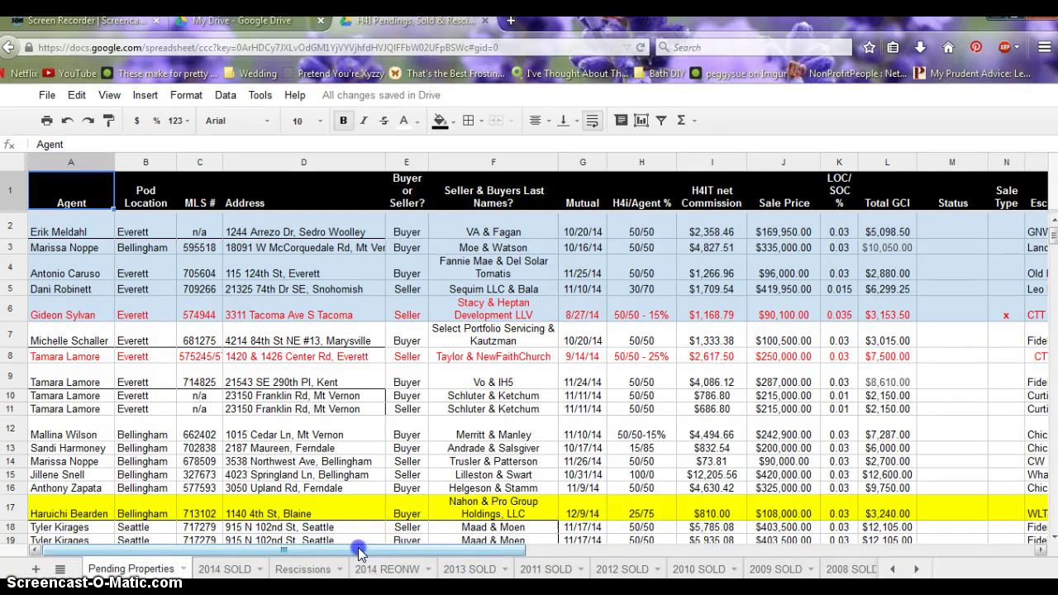
Examine the row 14 entries for agent, pod location, MLS number, address and buyer or seller side on the Pending Properties sheet.
drag(359, 552, 302, 551)
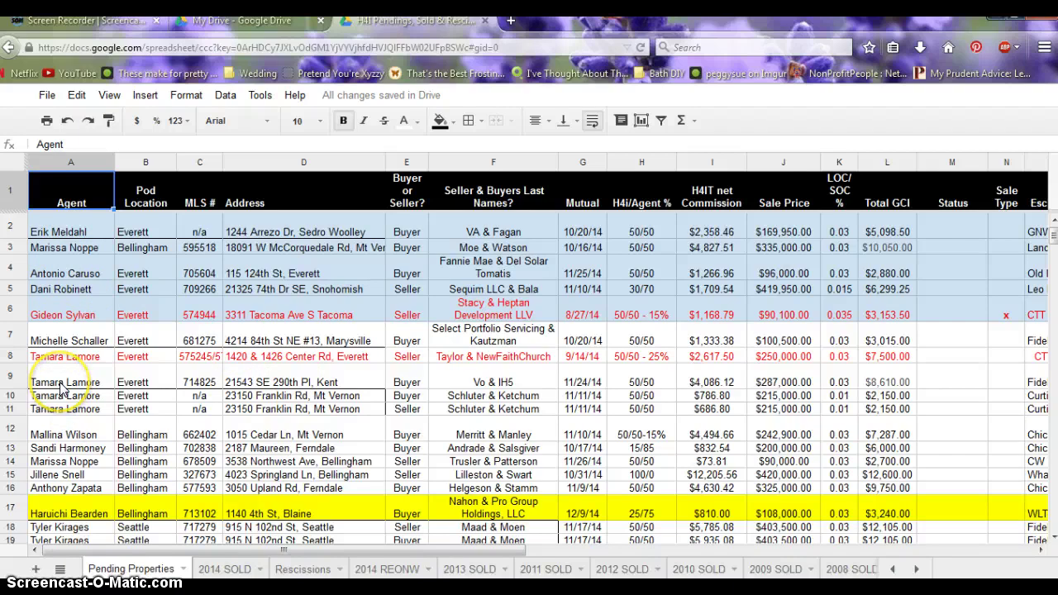
click(10, 461)
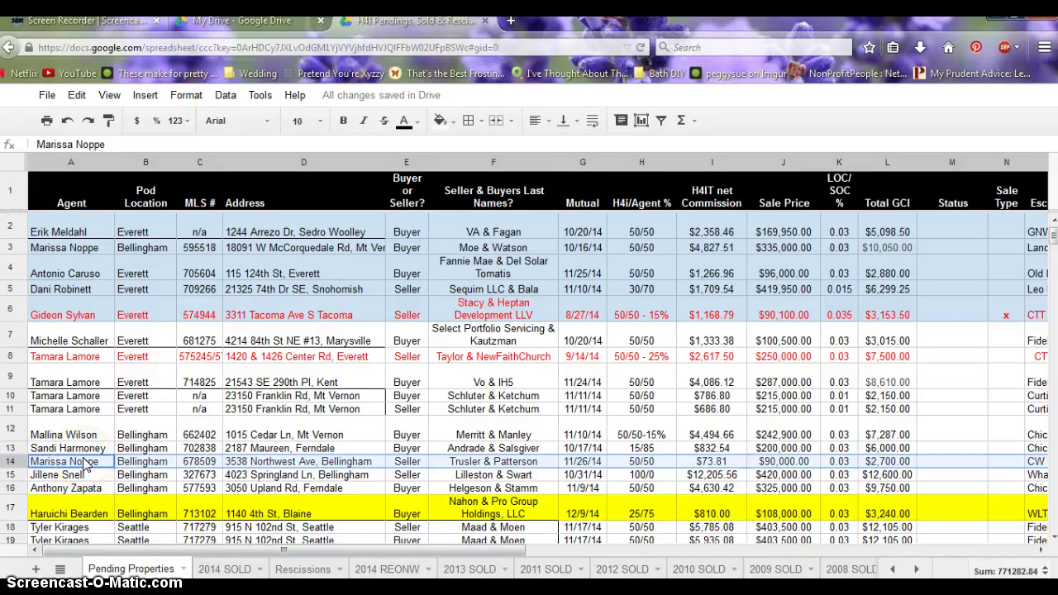
scroll(85, 465, down, 2)
scroll(85, 465, down, 1)
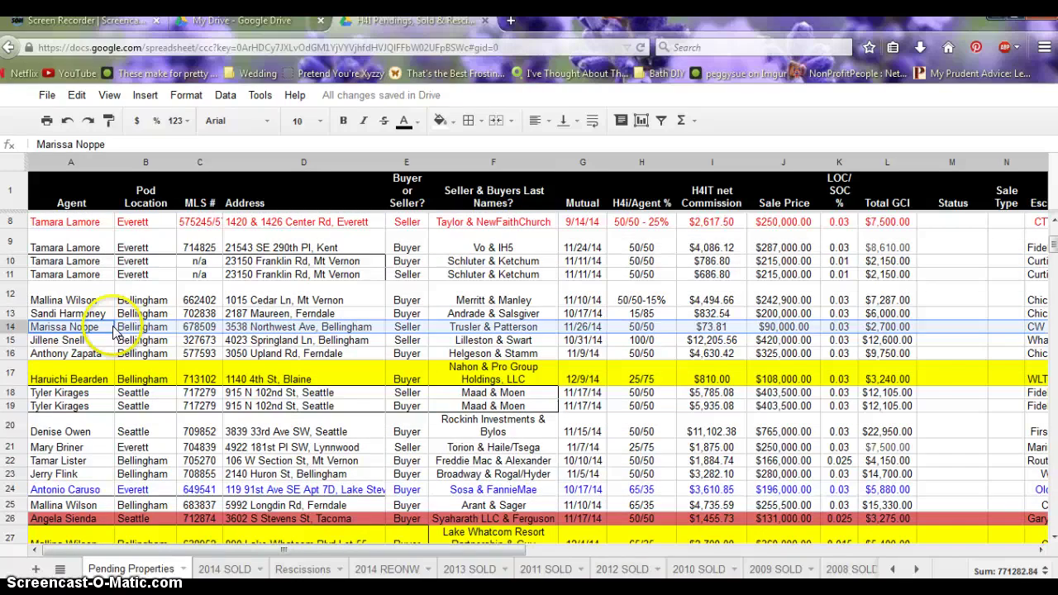
click(175, 329)
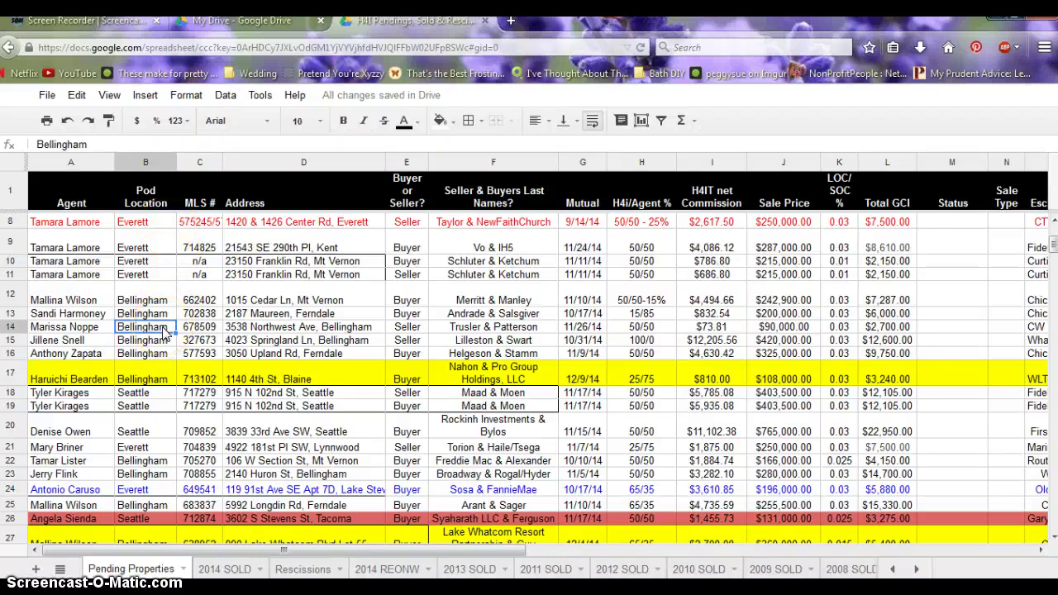
click(213, 329)
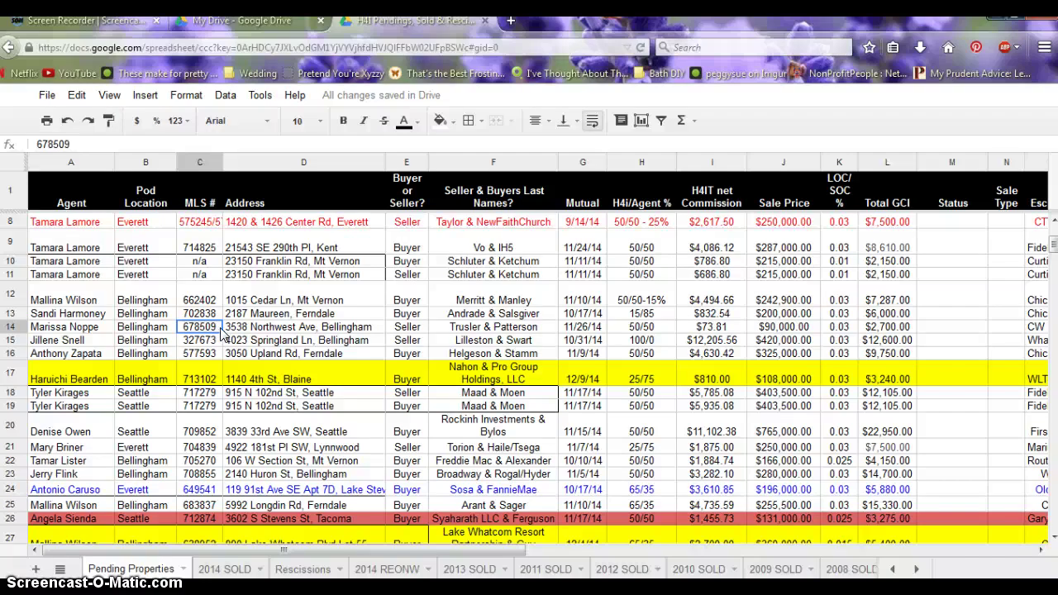
click(366, 328)
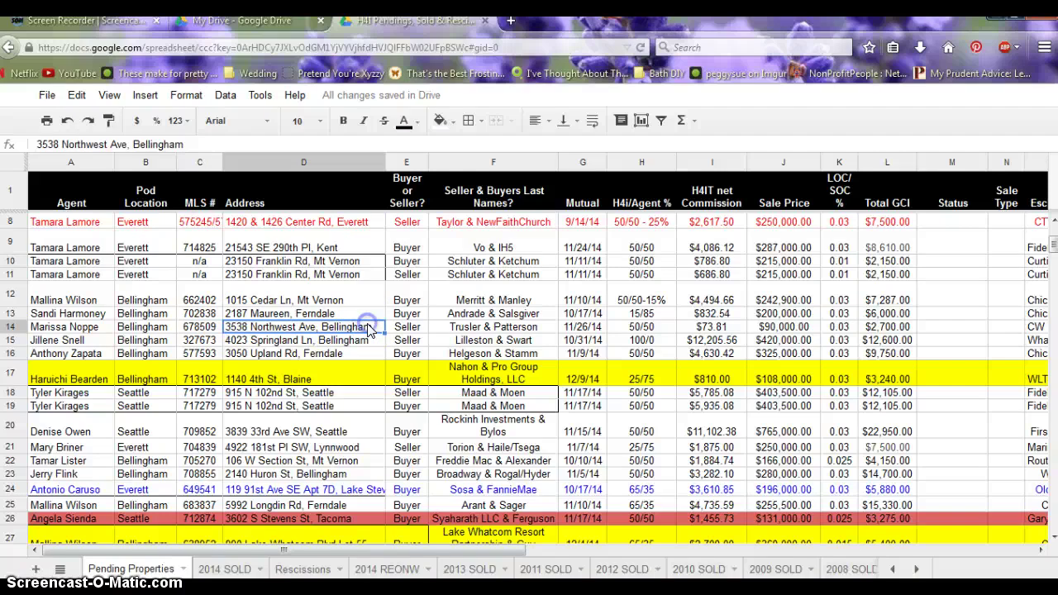
click(379, 328)
click(402, 329)
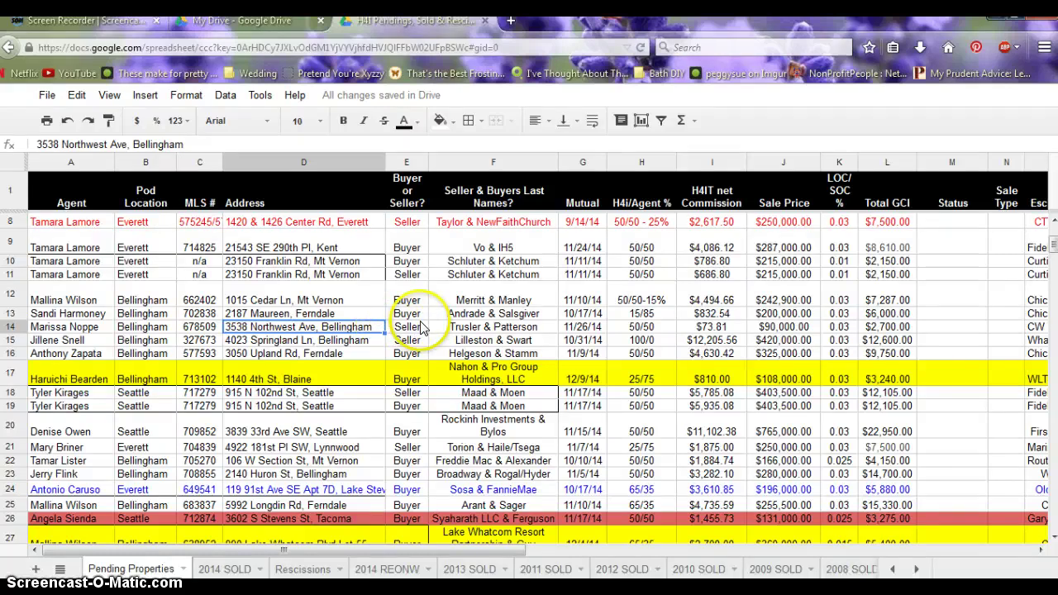
click(423, 330)
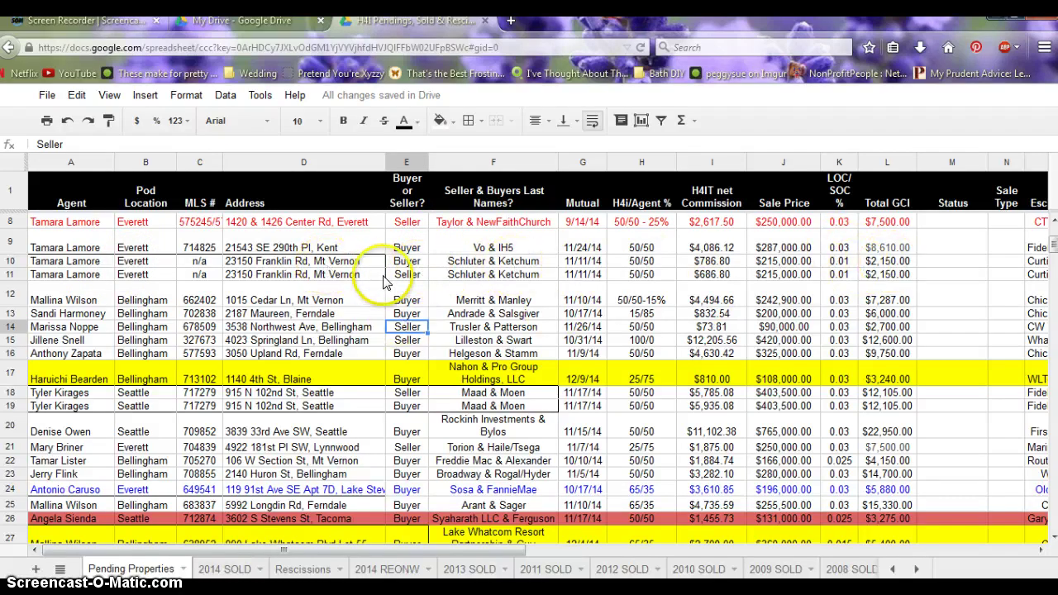
Apply an outer border around cells A10:D11 to group the two entries for the same property.
drag(377, 273, 363, 261)
drag(167, 248, 79, 266)
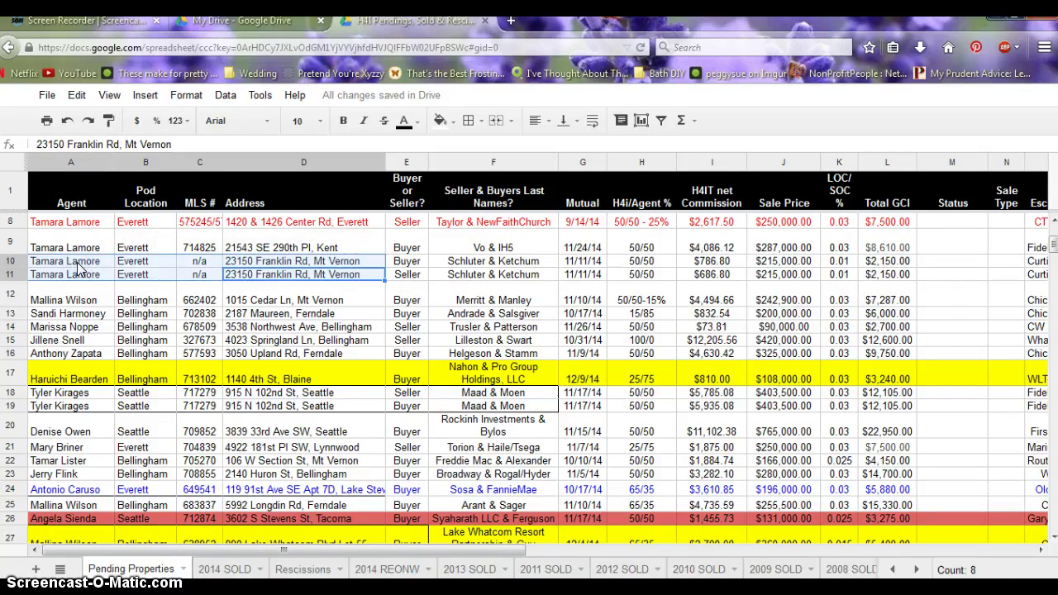
drag(355, 256, 369, 276)
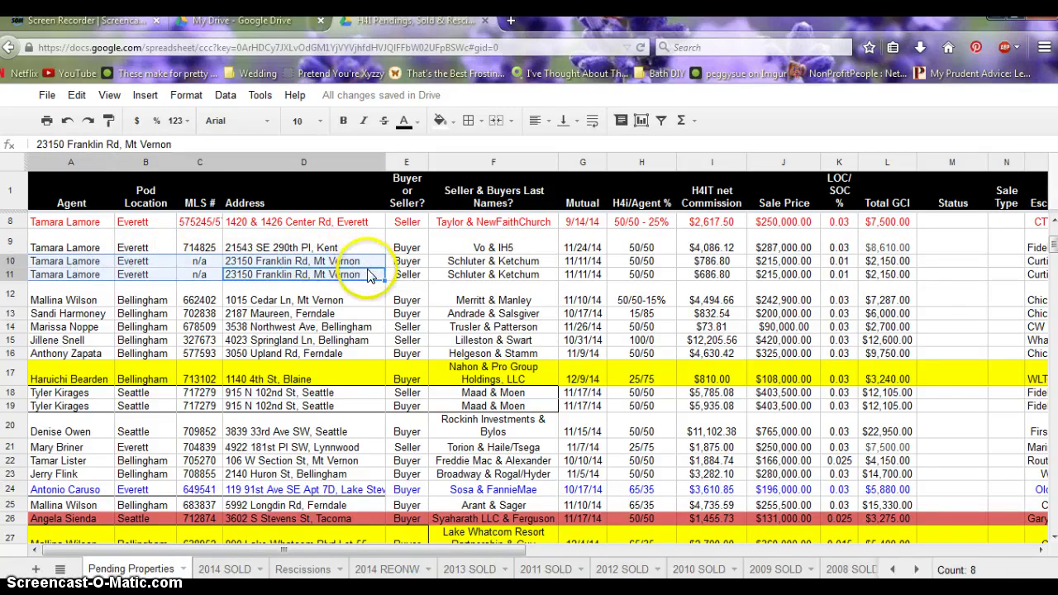
click(482, 123)
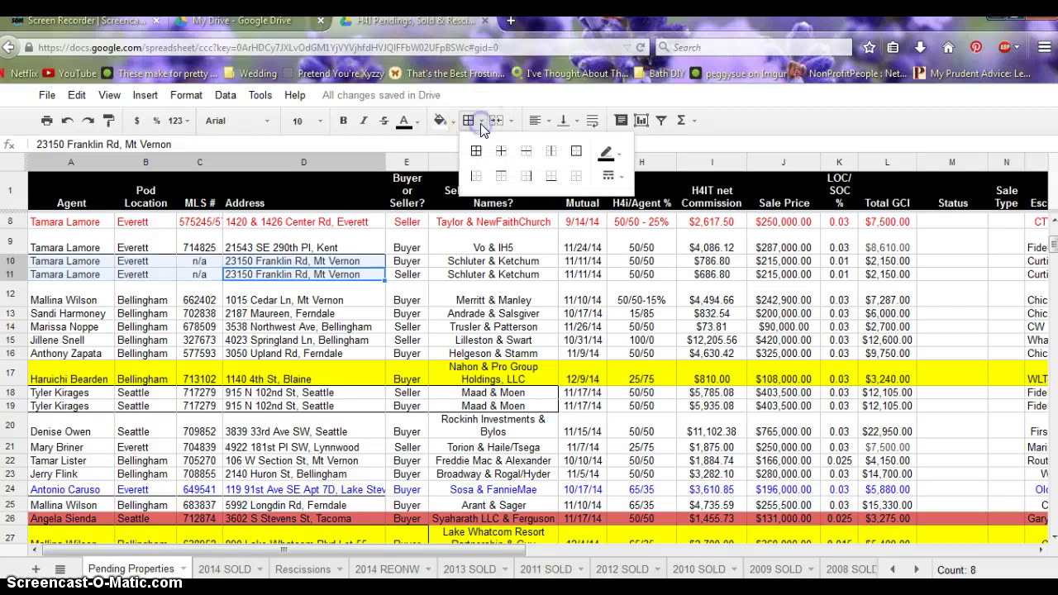
click(582, 153)
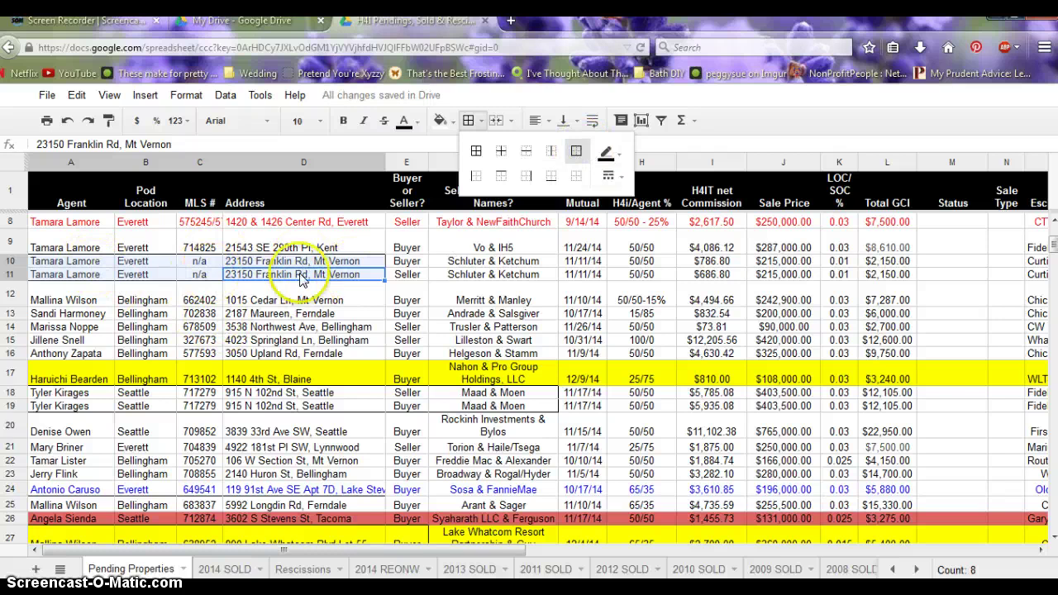
click(326, 302)
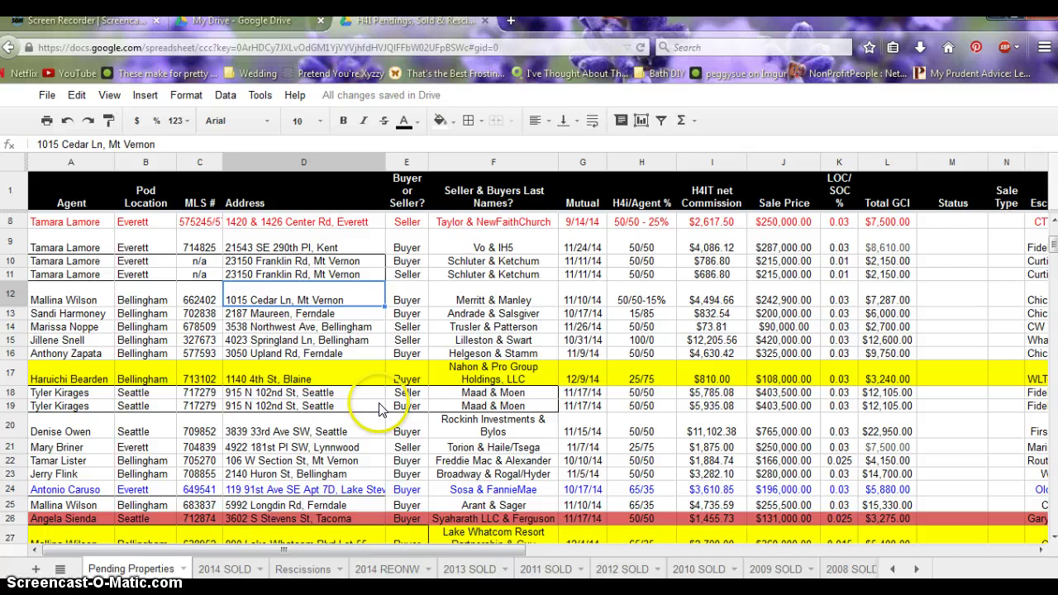
Examine row 14's mutual date, H4i/Agent split, net commission, sale price, LOC/SOC percentage and Total GCI.
click(8, 328)
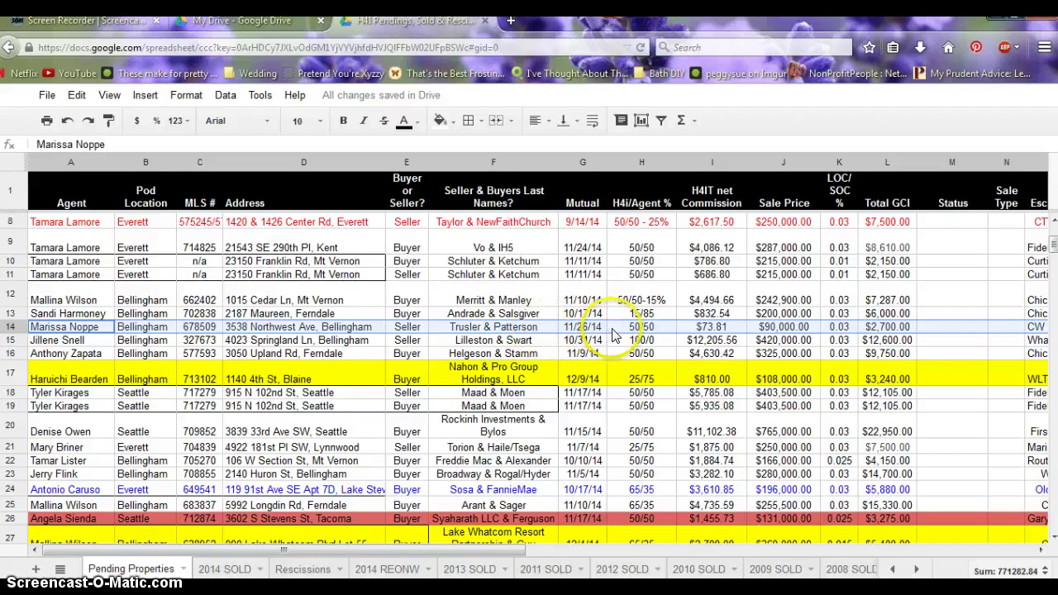
click(603, 328)
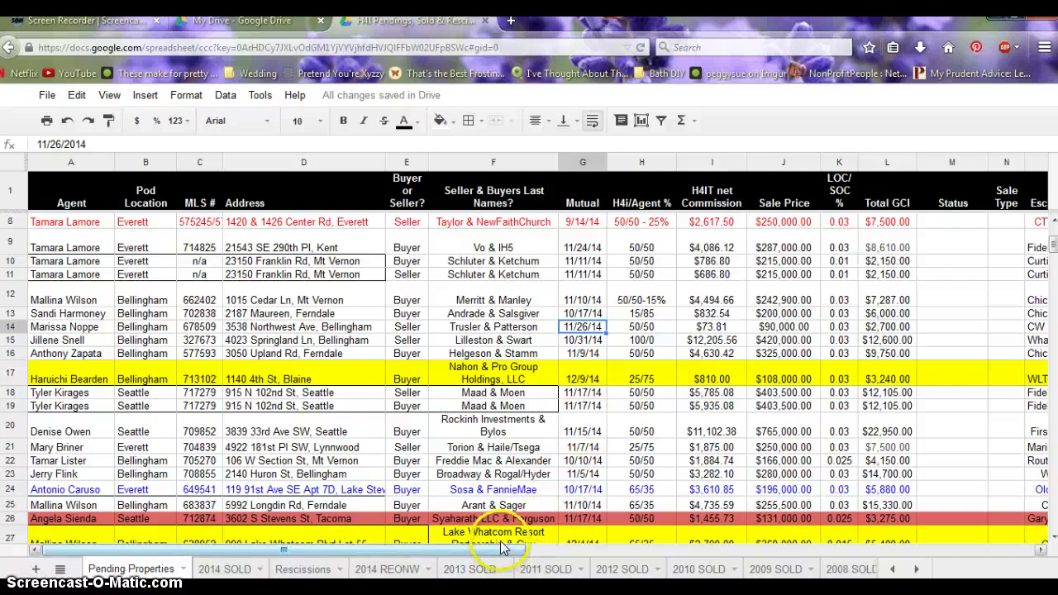
drag(507, 552, 676, 562)
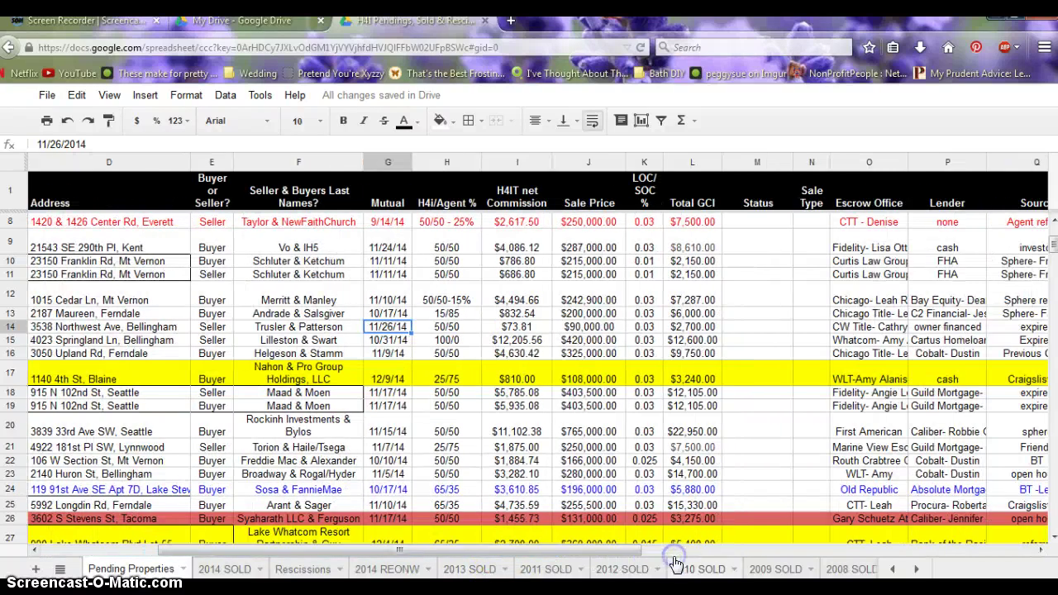
click(475, 333)
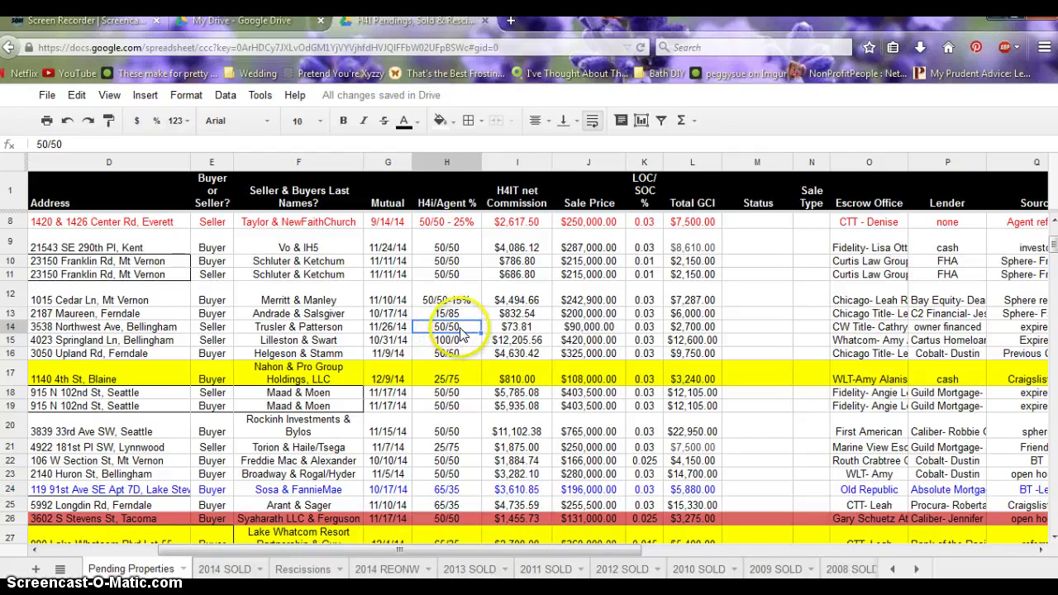
click(536, 328)
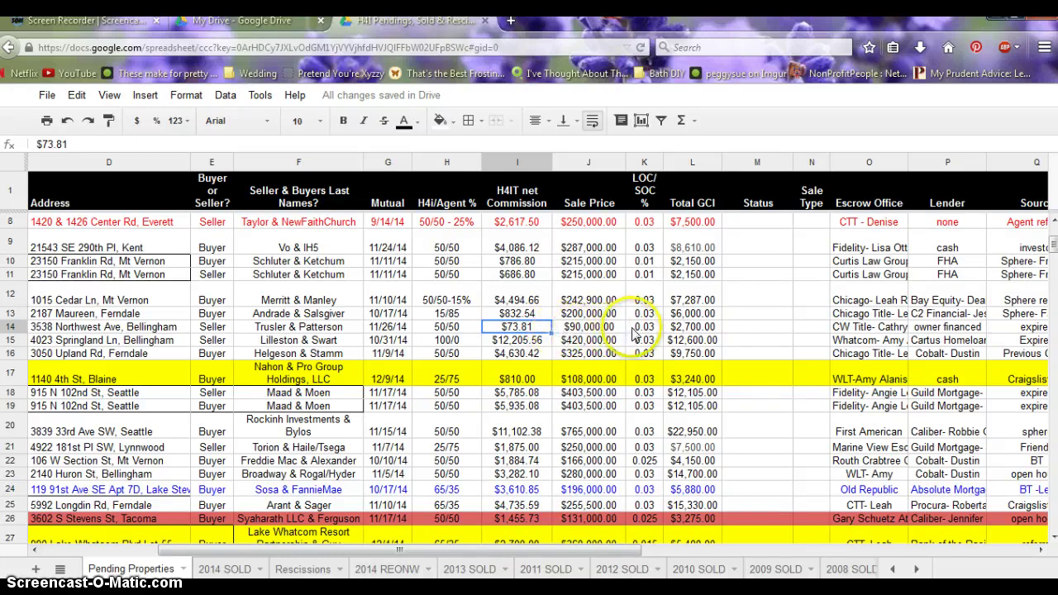
click(618, 329)
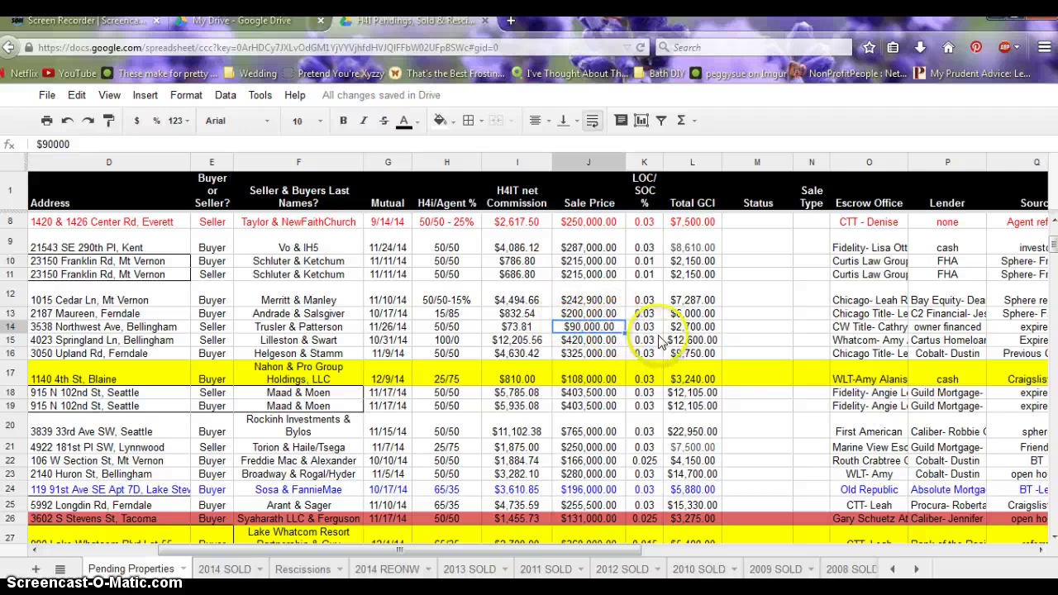
click(657, 331)
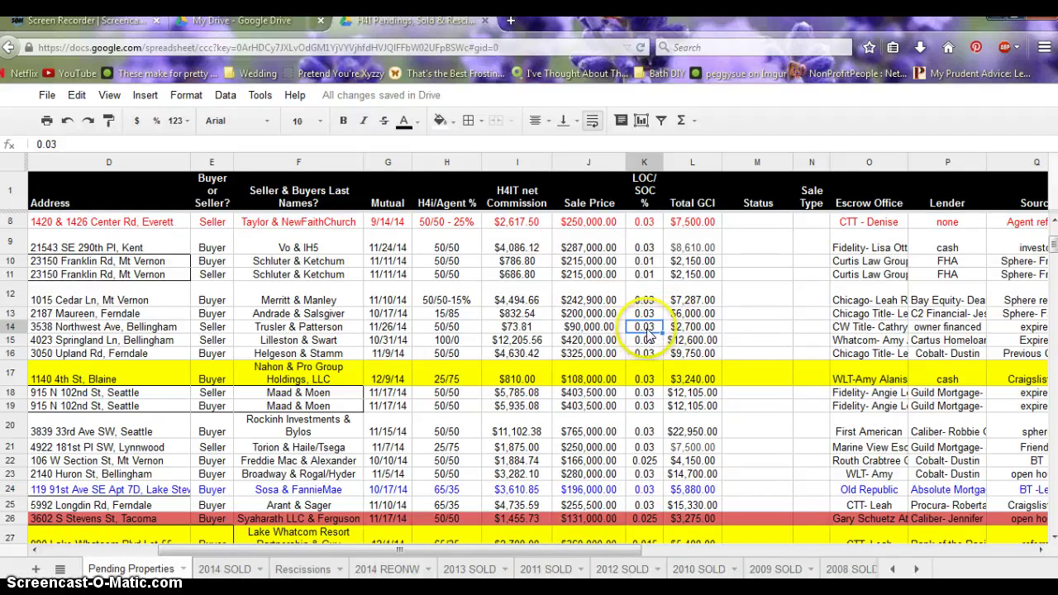
click(706, 330)
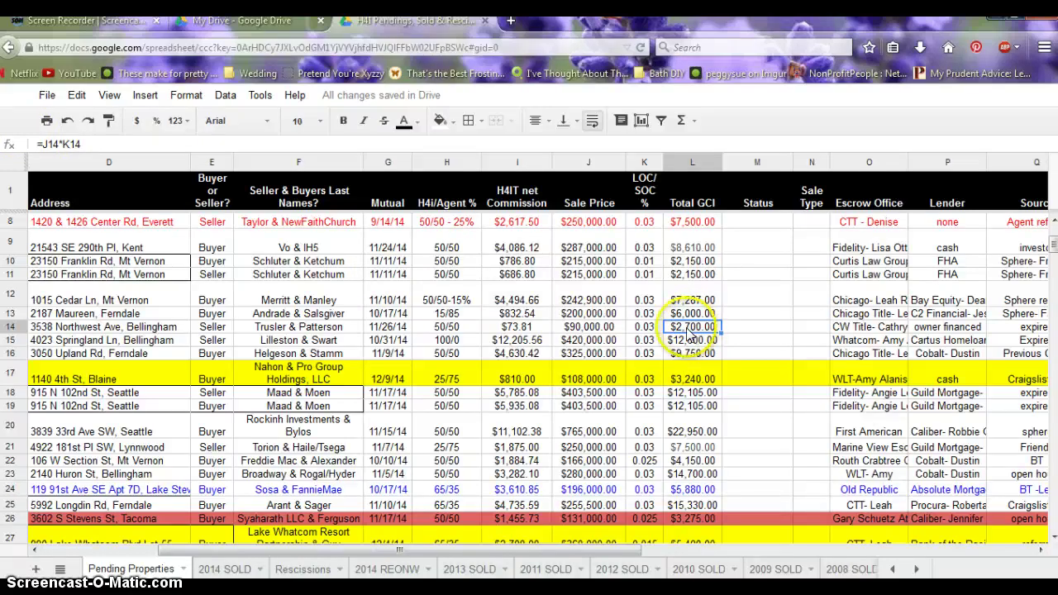
Compare the Total GCI formula in row 14 with its sale price and LOC/SOC percentage, and check the row 13 formula.
click(589, 326)
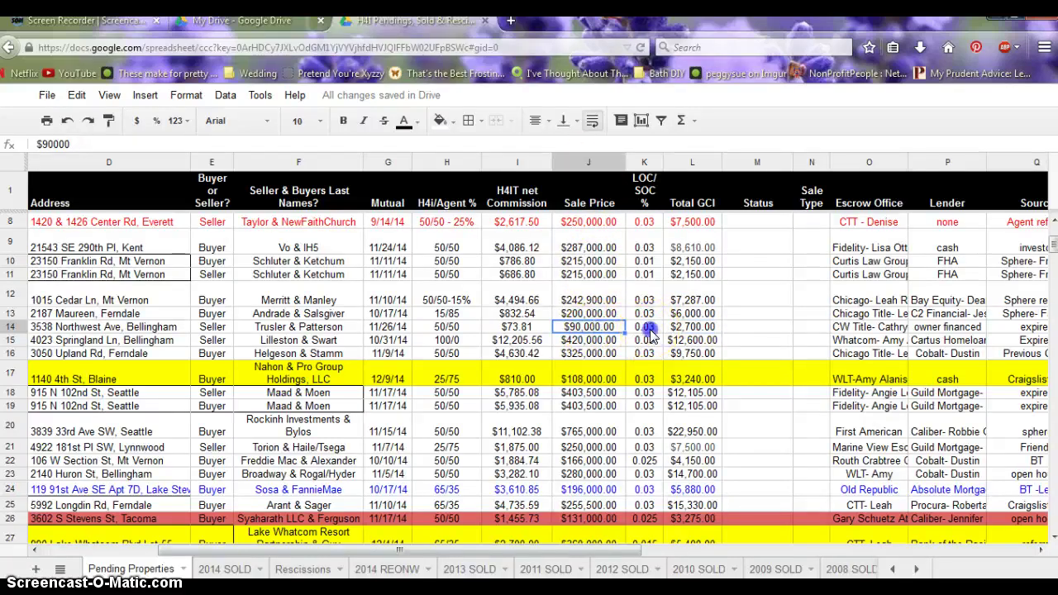
click(650, 330)
click(658, 327)
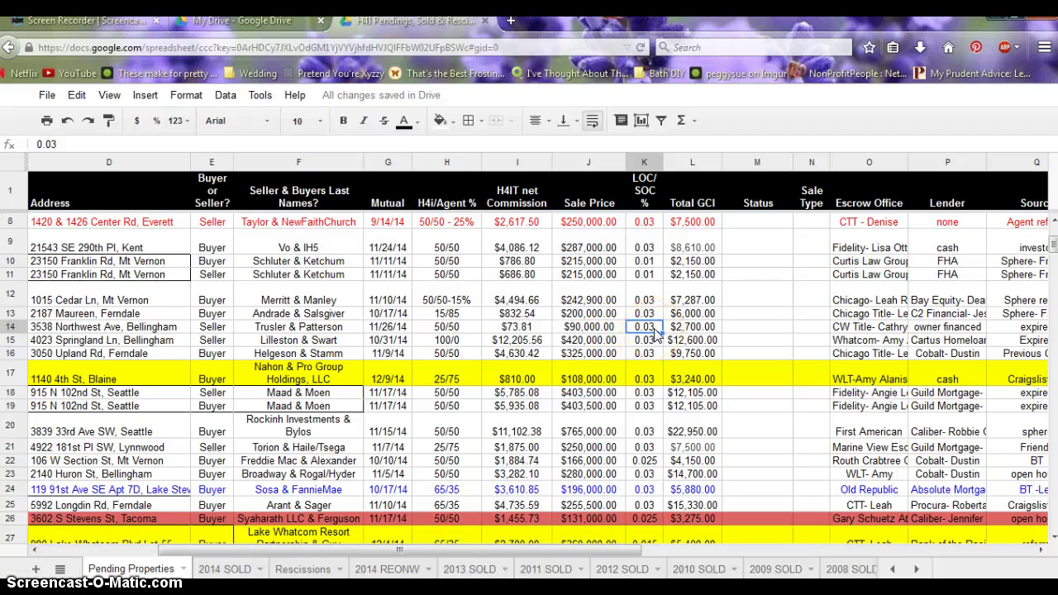
click(607, 328)
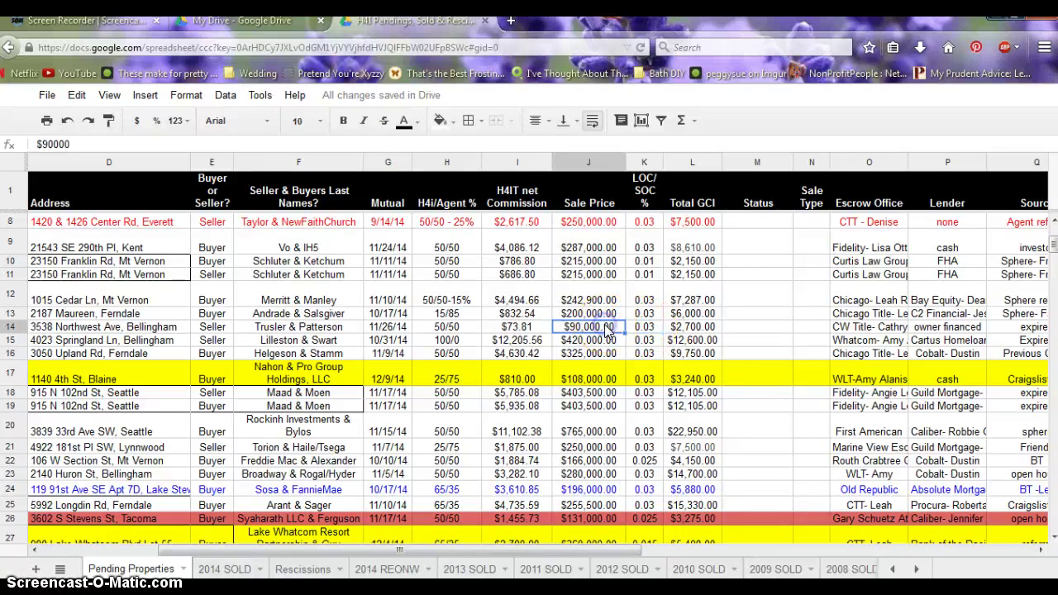
click(656, 328)
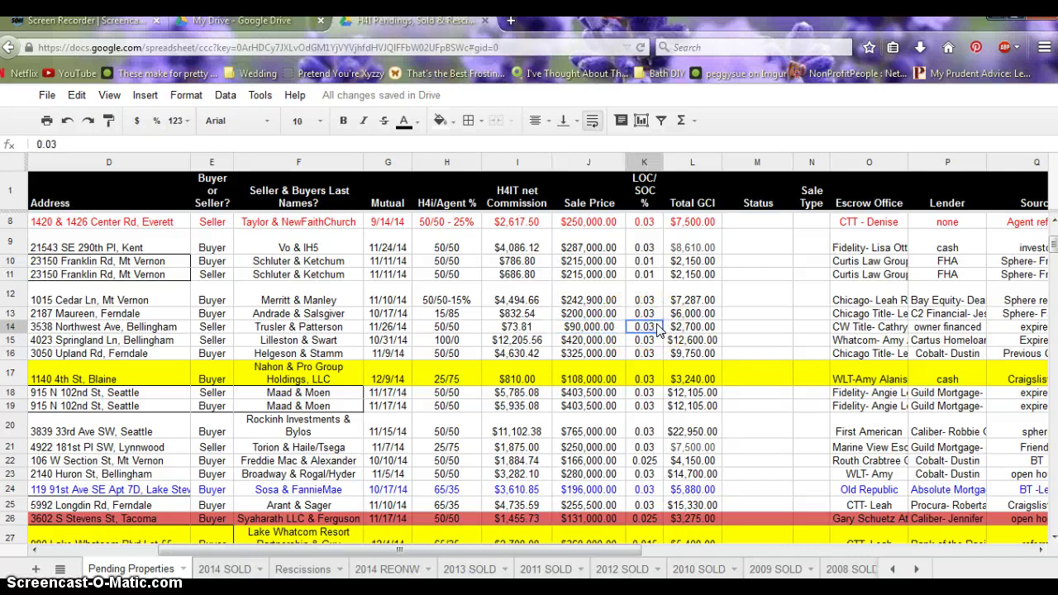
click(708, 333)
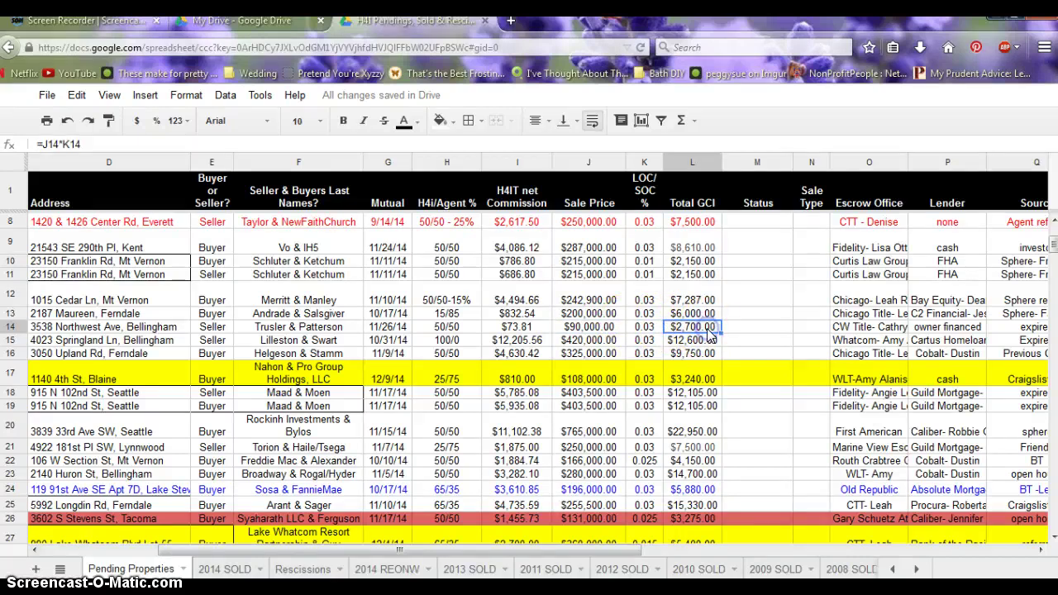
click(686, 330)
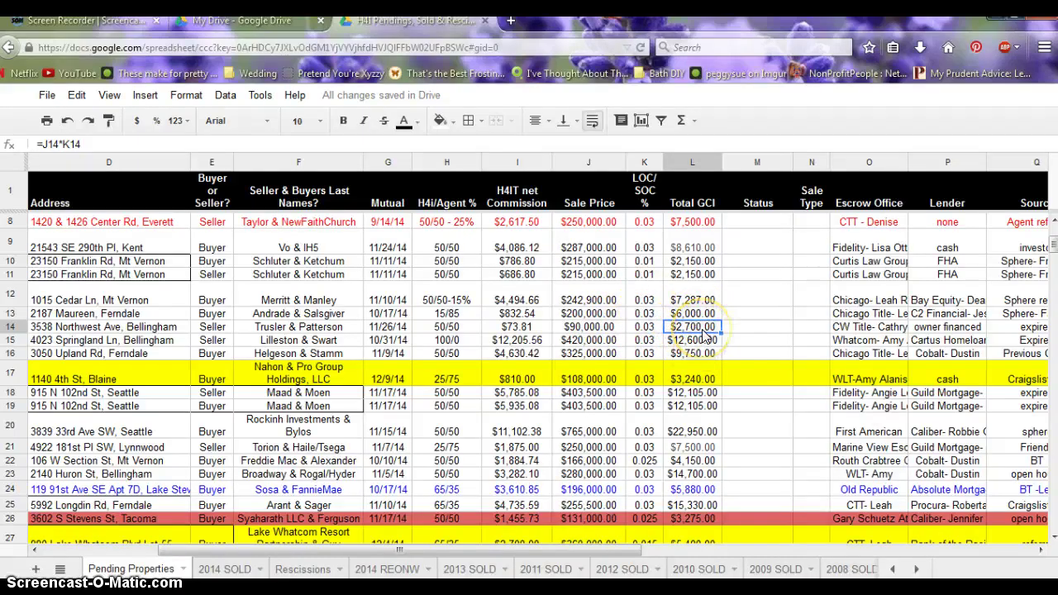
click(602, 326)
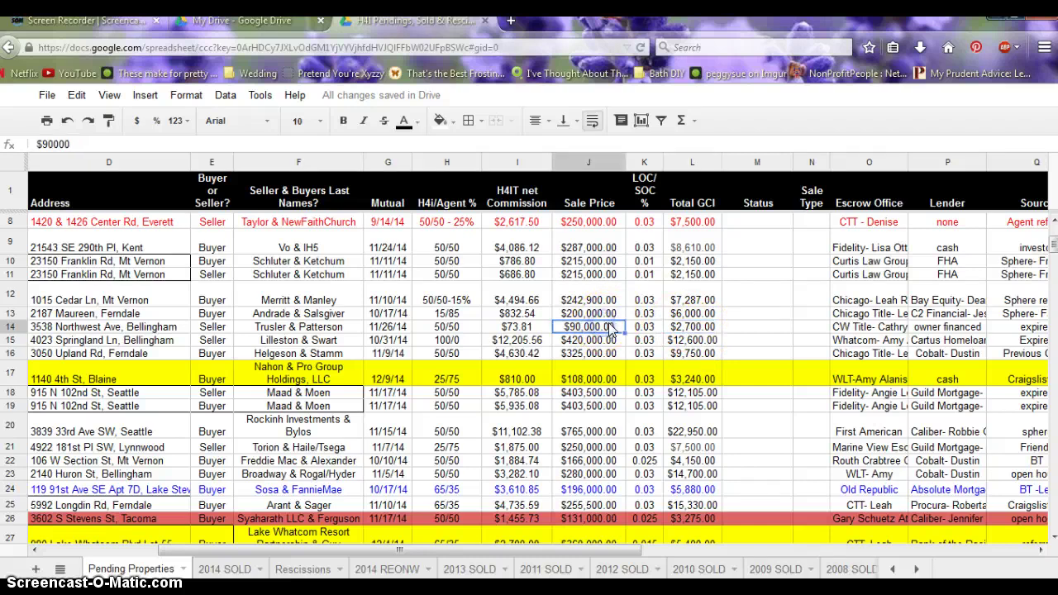
click(647, 329)
click(703, 330)
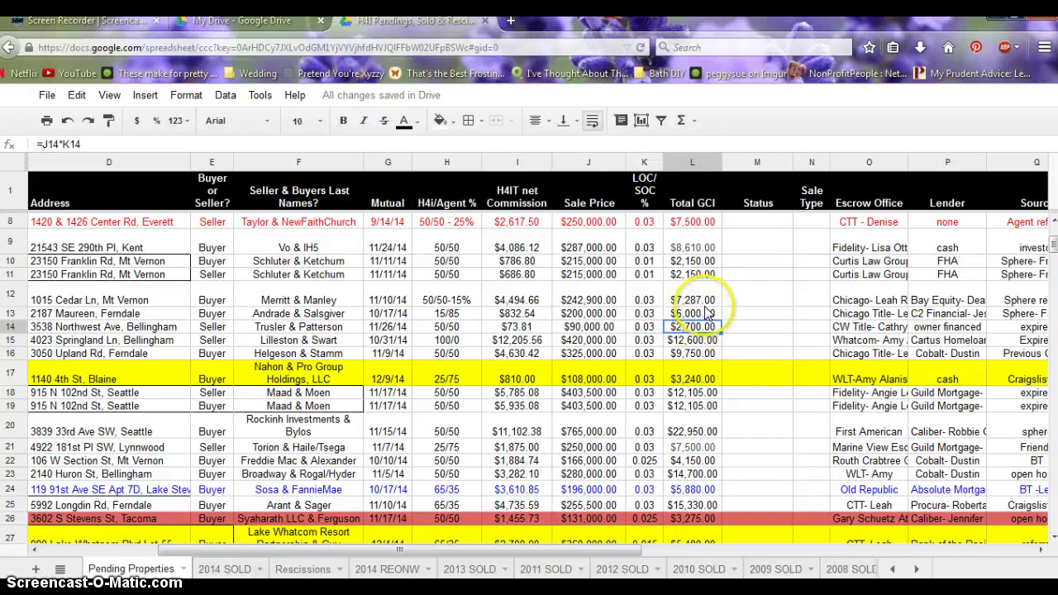
click(707, 316)
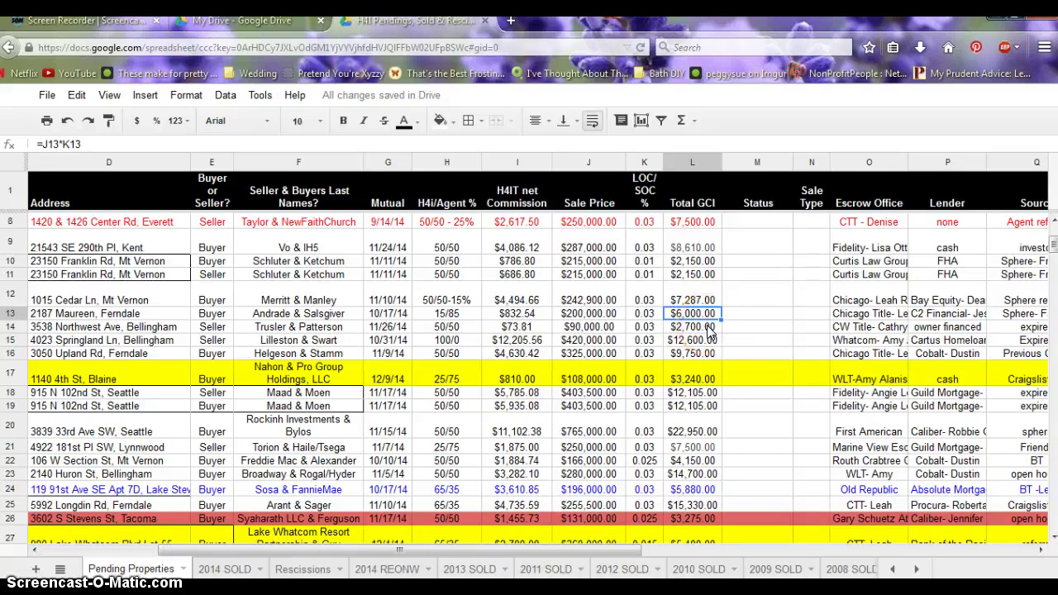
Review how row 14's H4IT net commission relates to its Total GCI and H4i/Agent split.
click(516, 329)
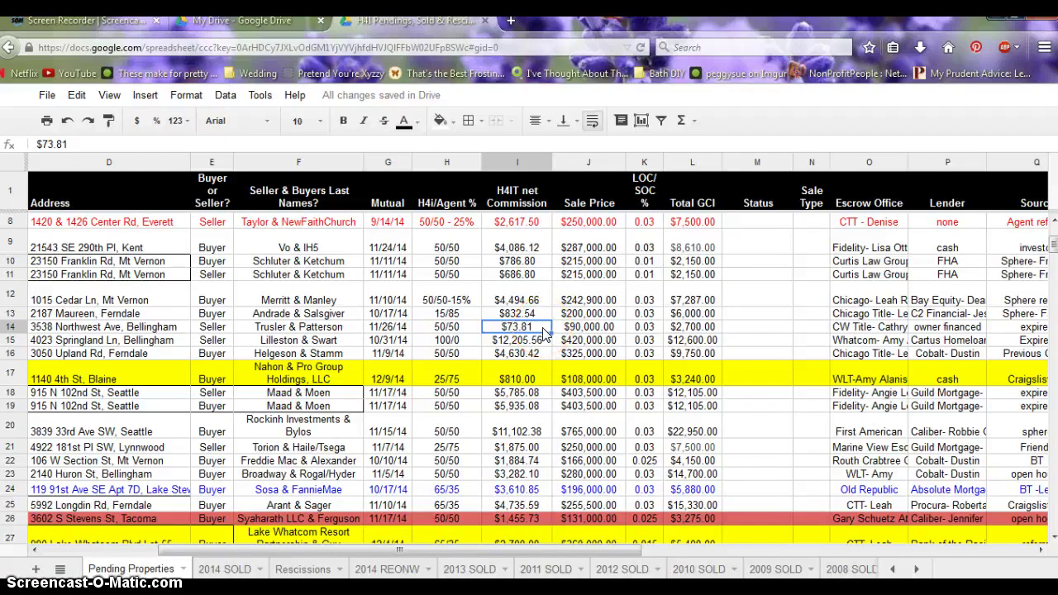
click(694, 331)
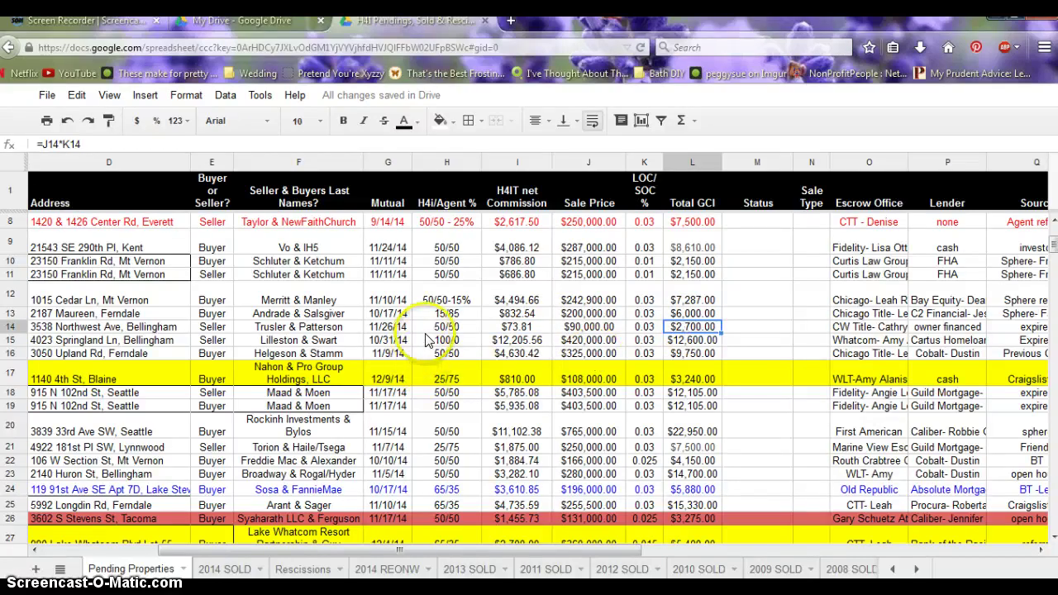
click(459, 329)
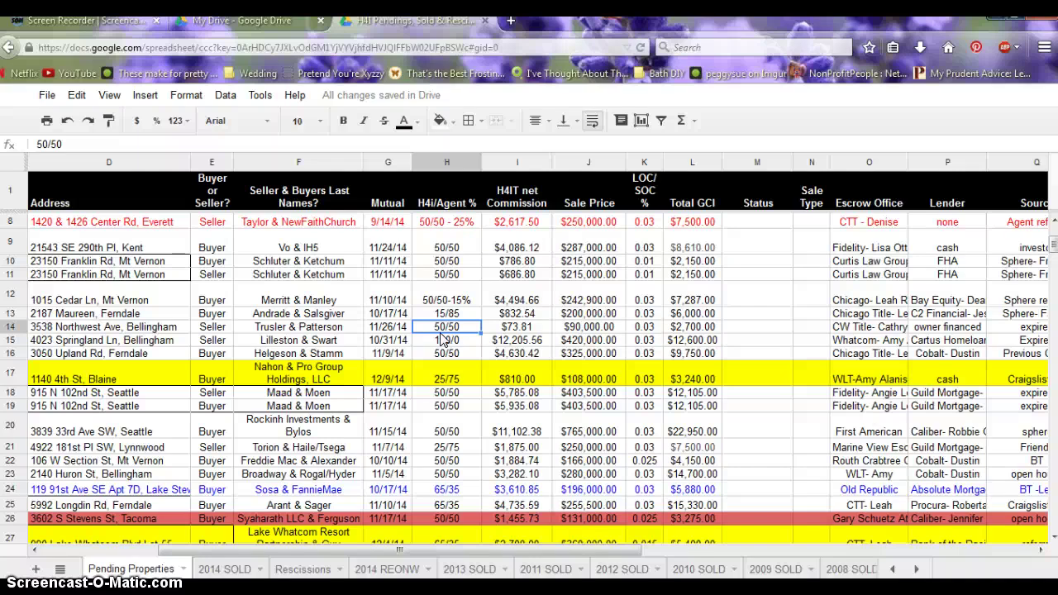
click(684, 328)
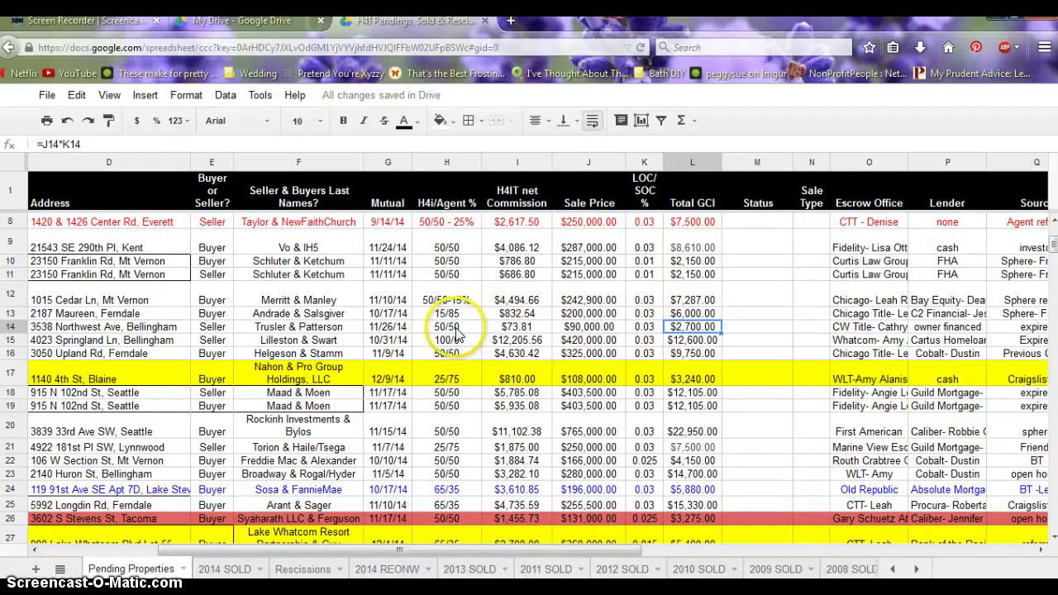
click(532, 328)
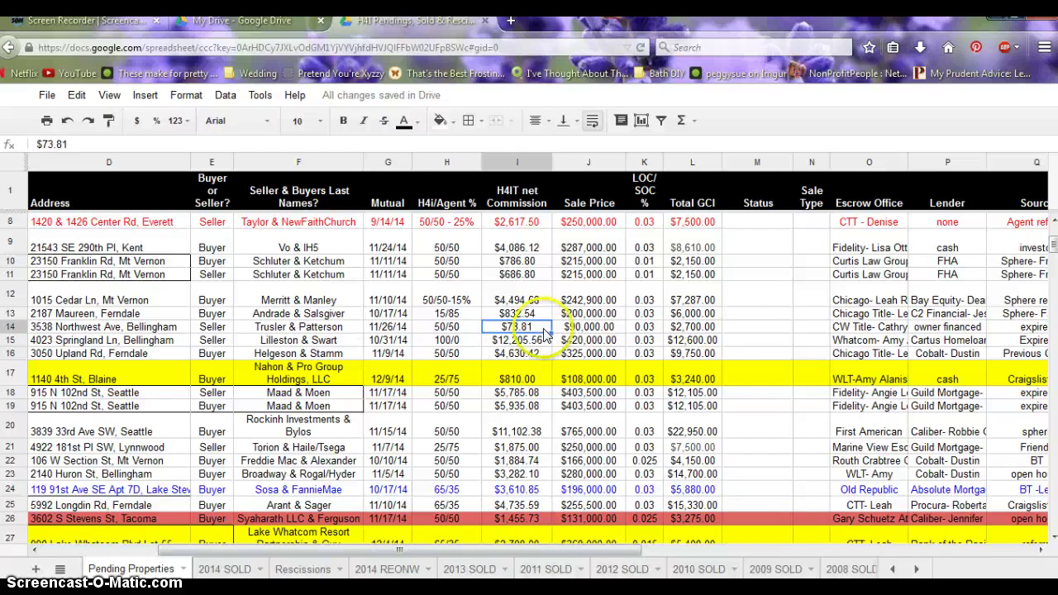
Examine row 14's status, sale type, escrow office and lender cells, comparing its lender entry with the one in row 16.
click(772, 326)
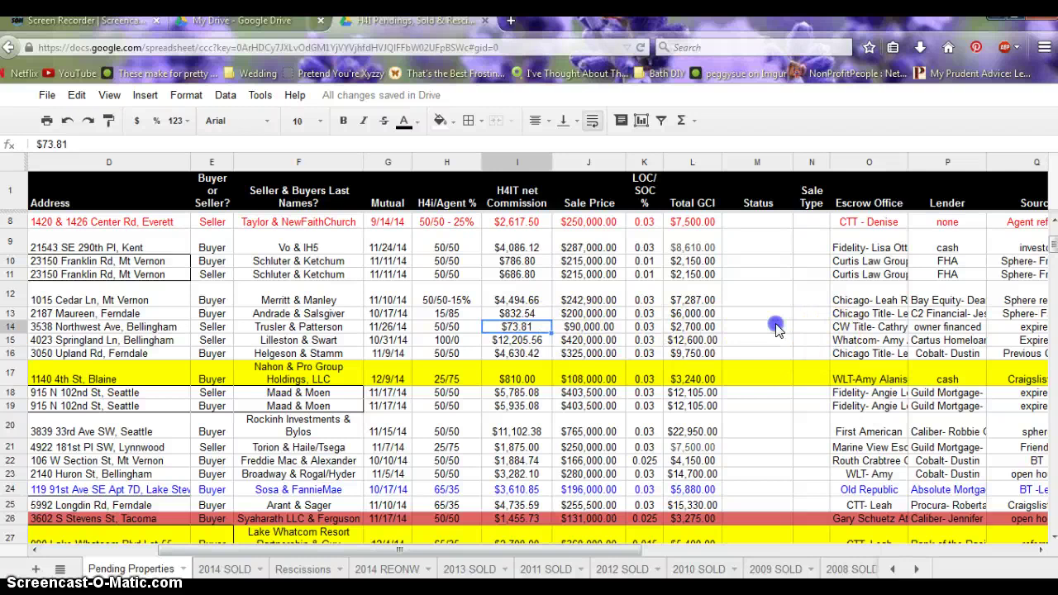
click(836, 329)
drag(599, 553, 899, 522)
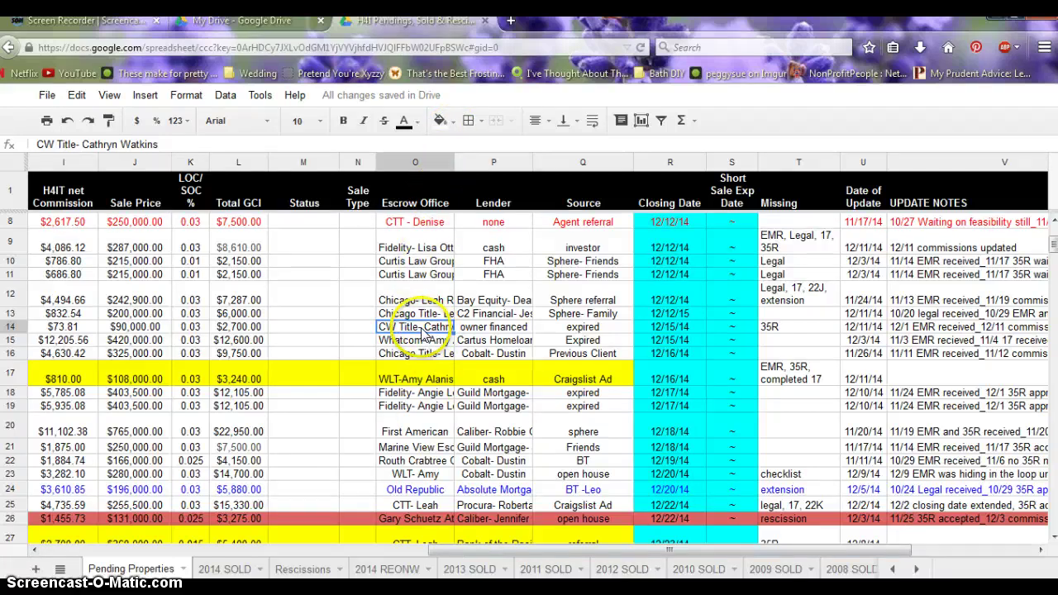
click(168, 144)
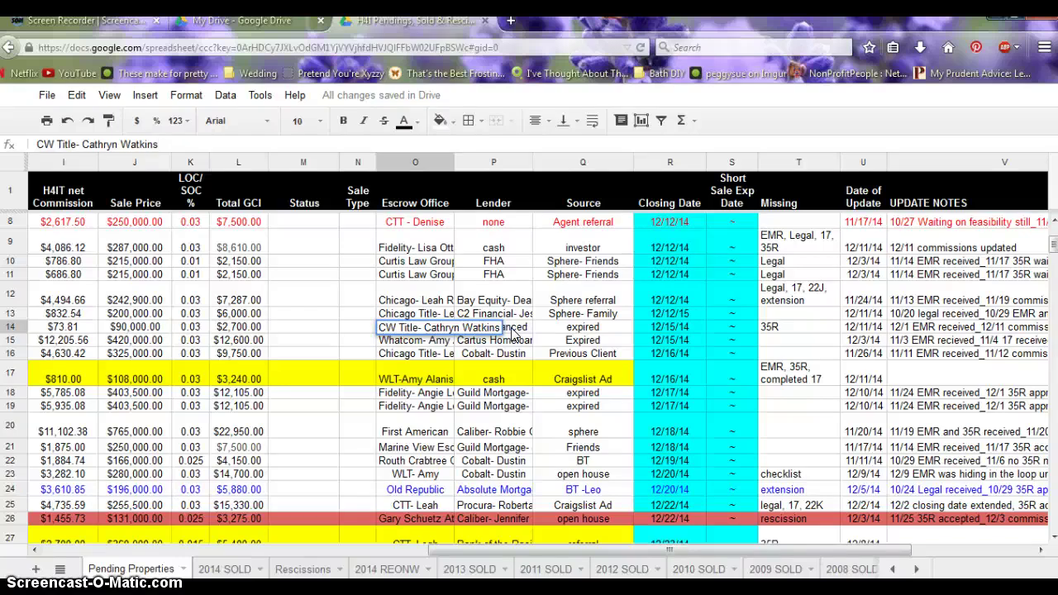
click(514, 333)
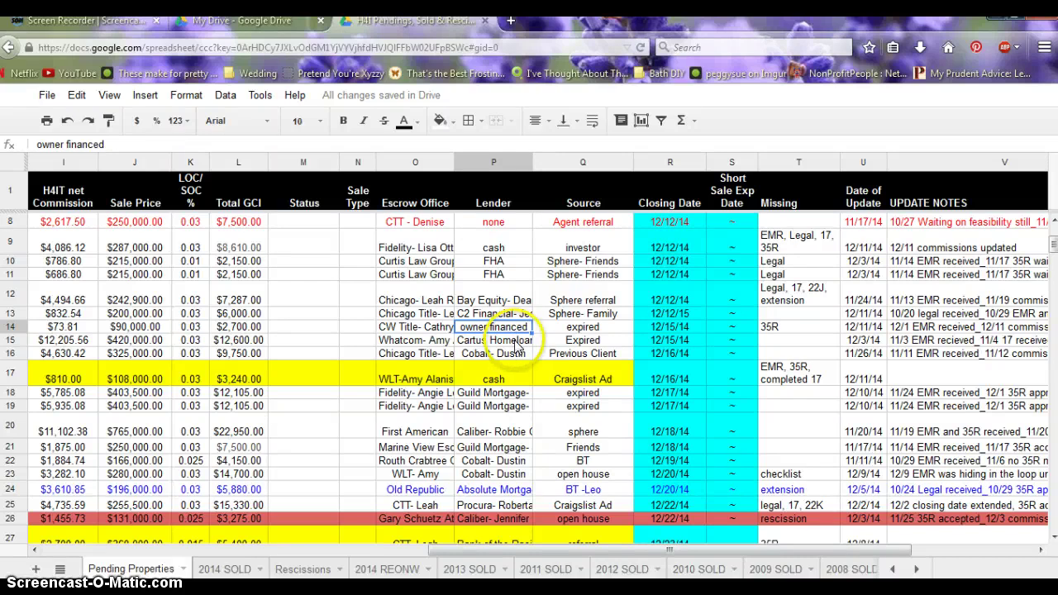
click(512, 355)
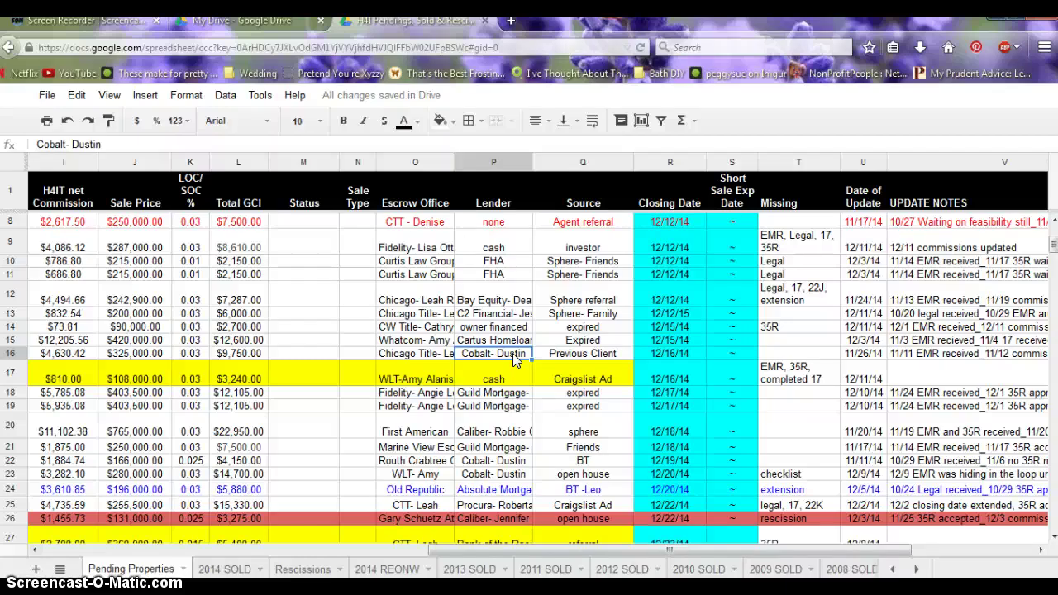
click(495, 362)
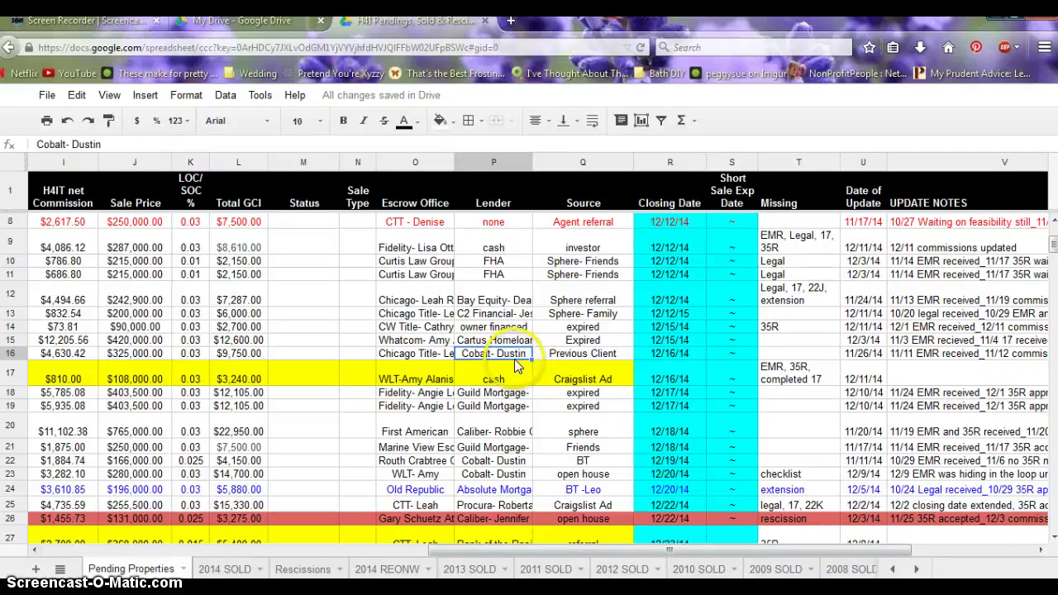
click(506, 329)
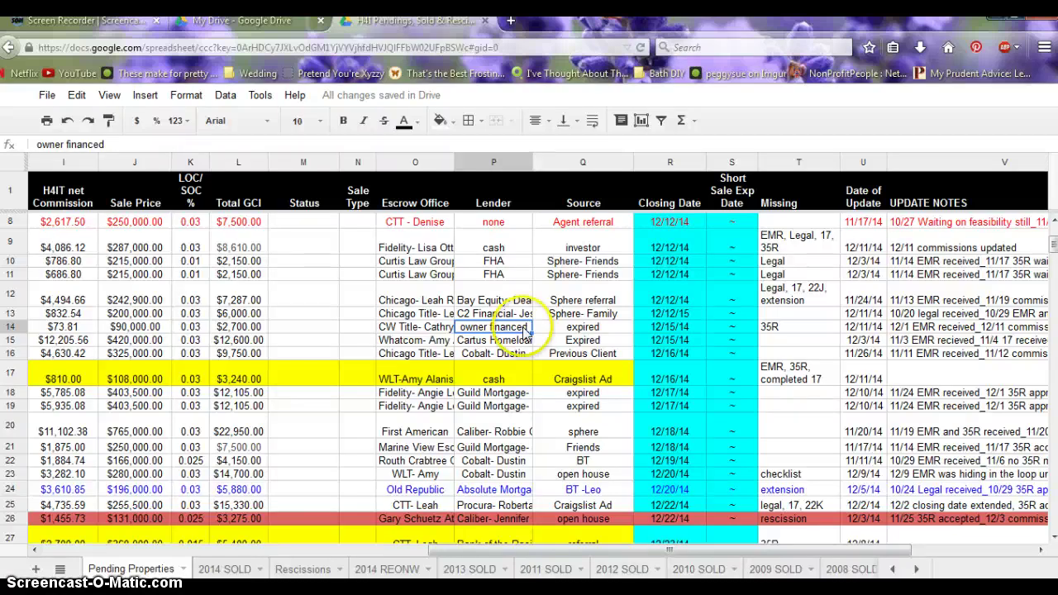
Review row 14's source, closing date, short sale expiration date and missing documents, along with its update date and update notes.
click(626, 330)
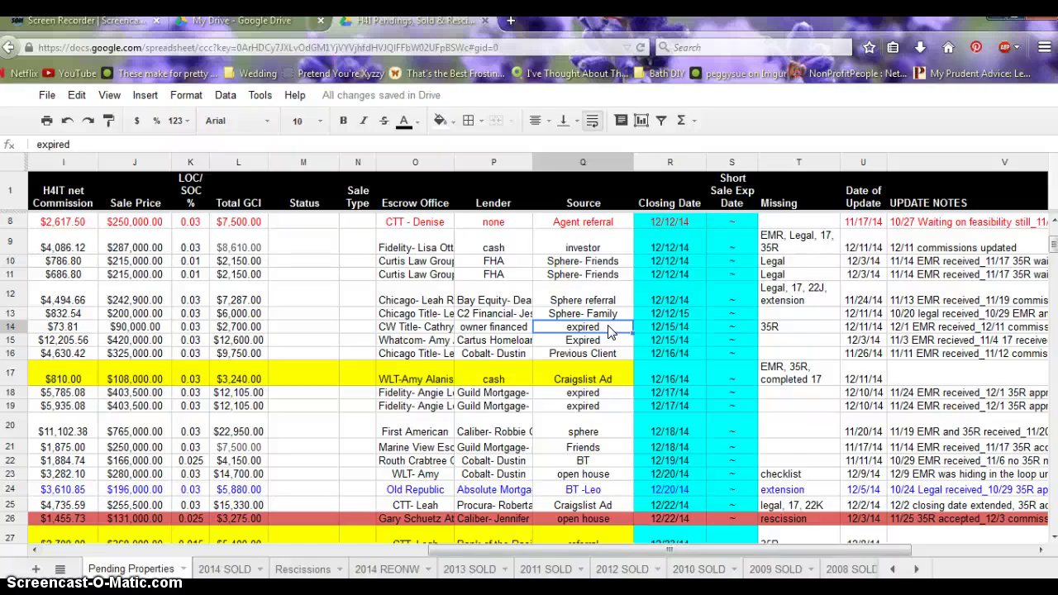
click(693, 327)
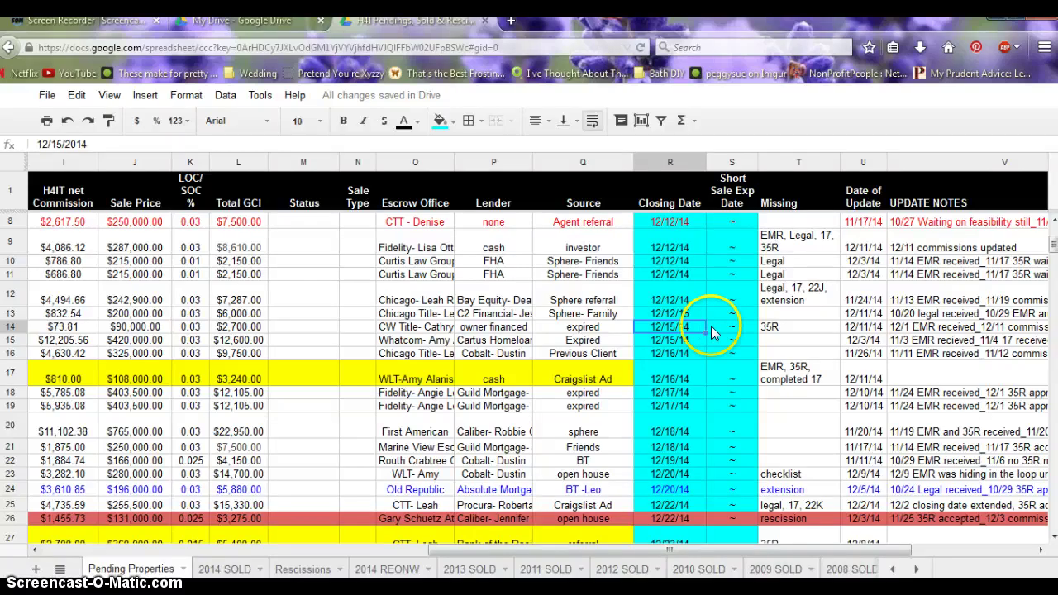
click(731, 333)
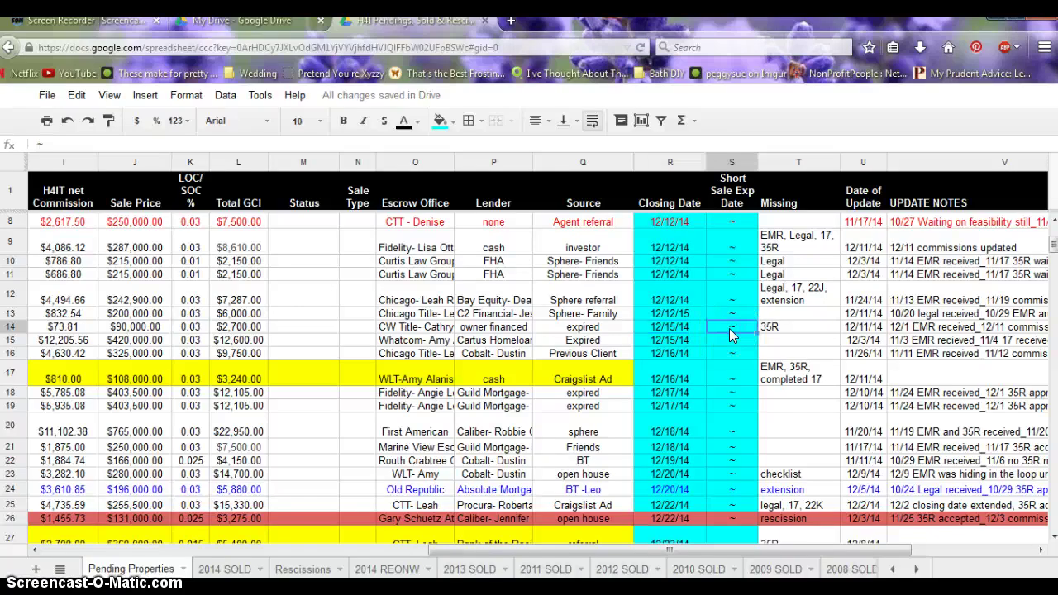
click(789, 330)
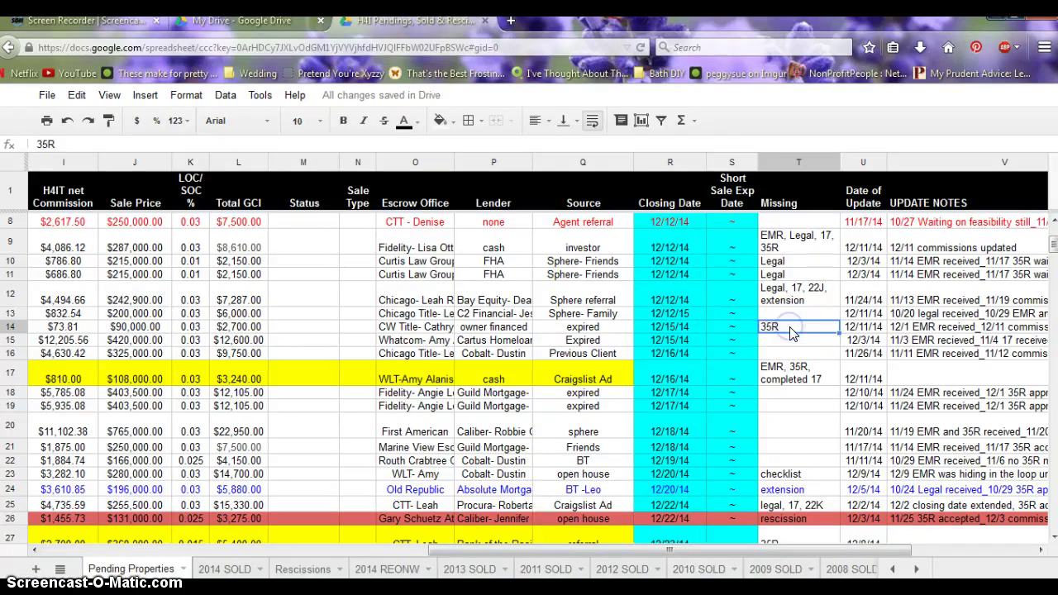
drag(734, 553, 865, 551)
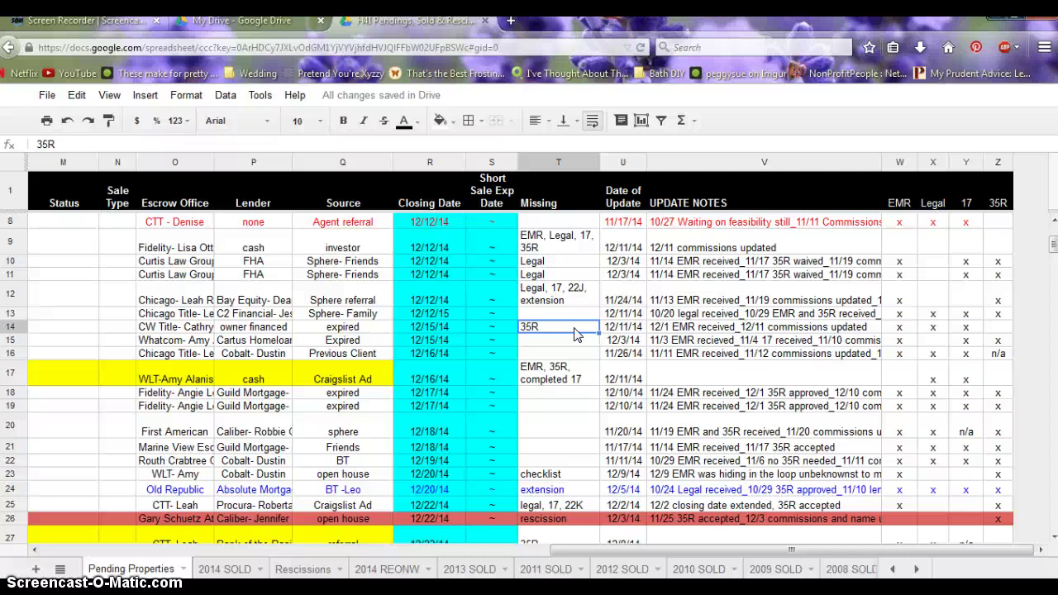
click(629, 329)
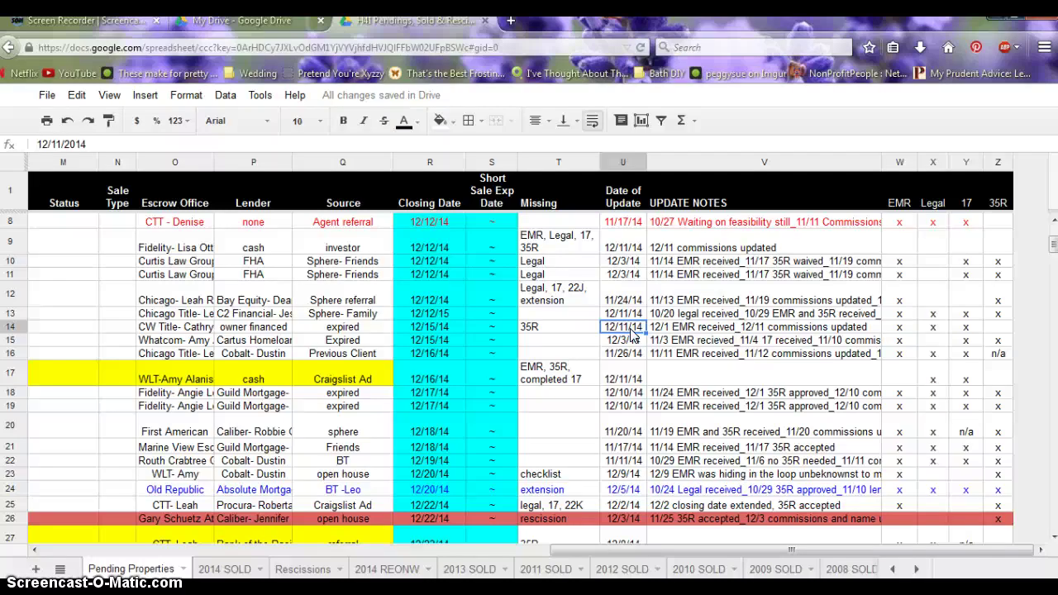
click(676, 329)
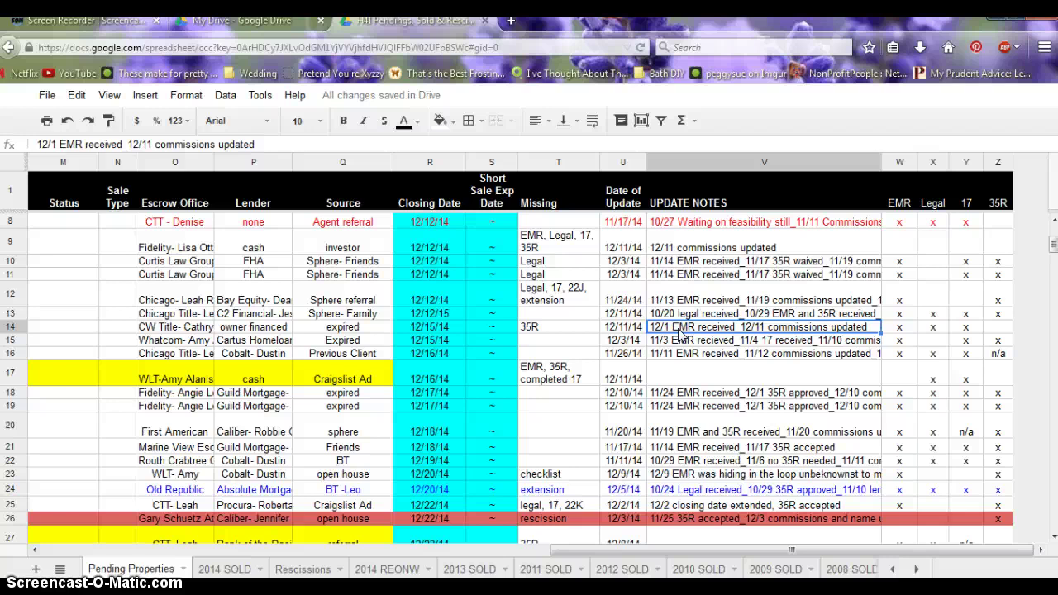
Check the EMR, Legal, 17 and 35R columns in row 14 for received-document marks.
click(909, 328)
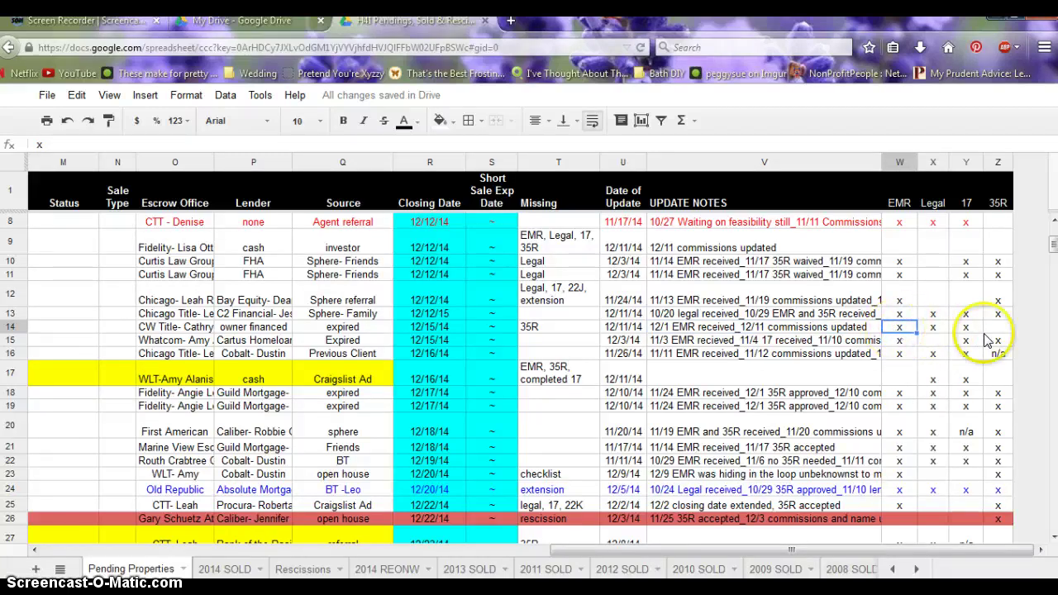
click(911, 329)
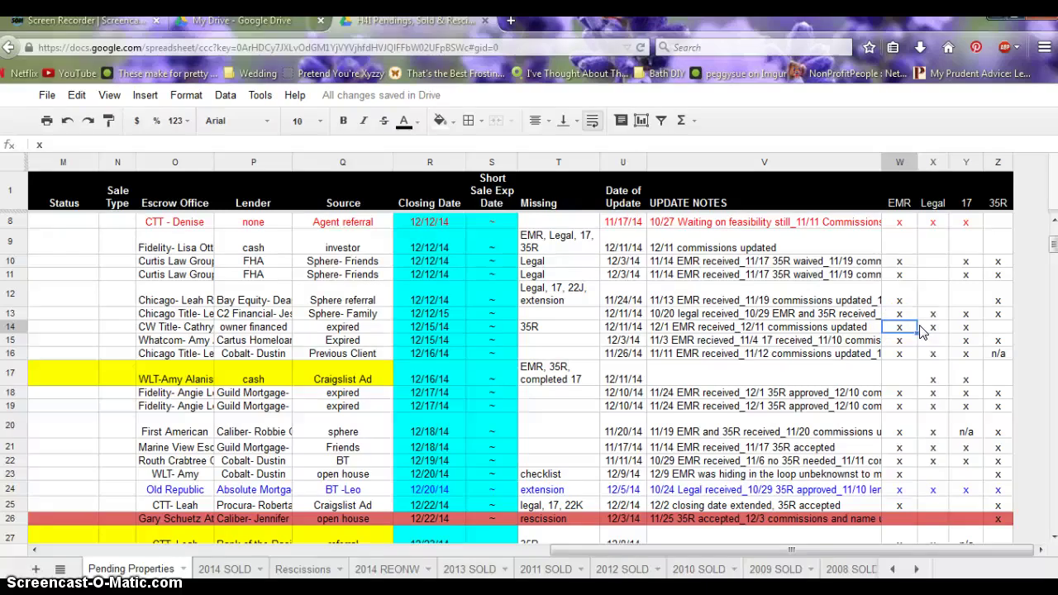
click(938, 329)
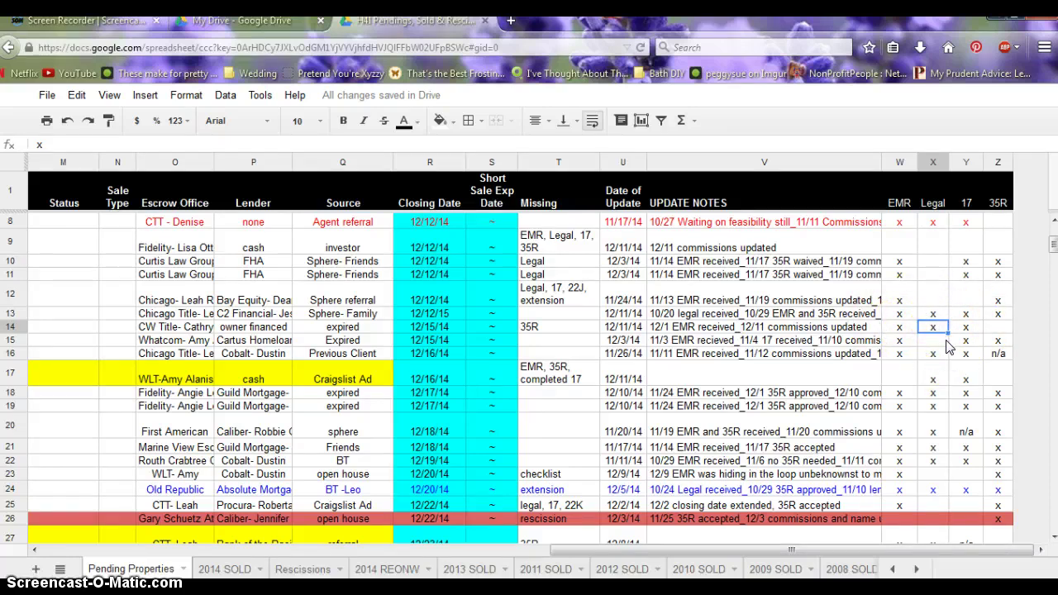
click(968, 330)
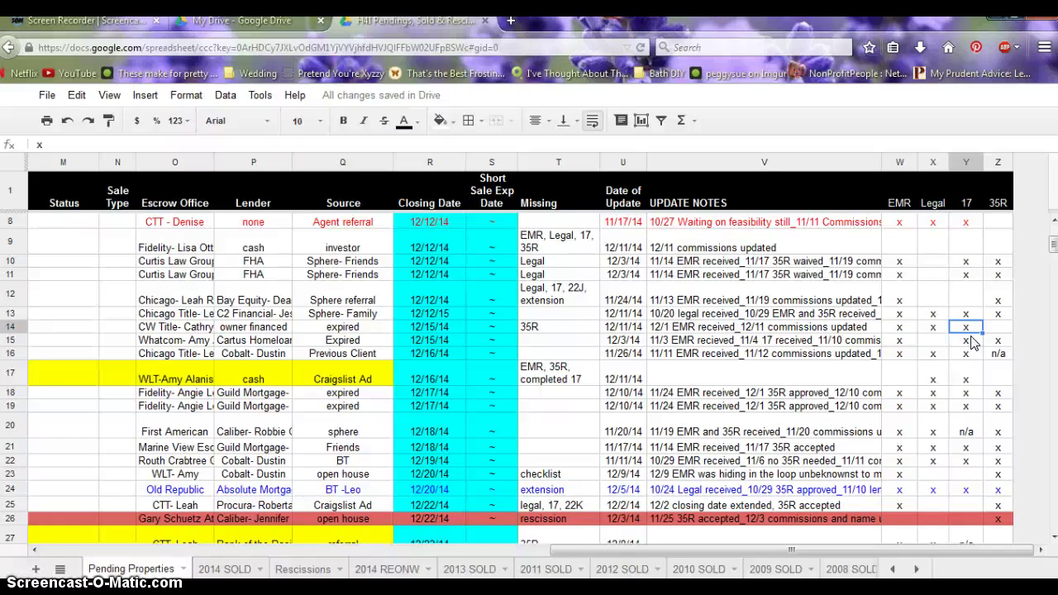
click(1001, 329)
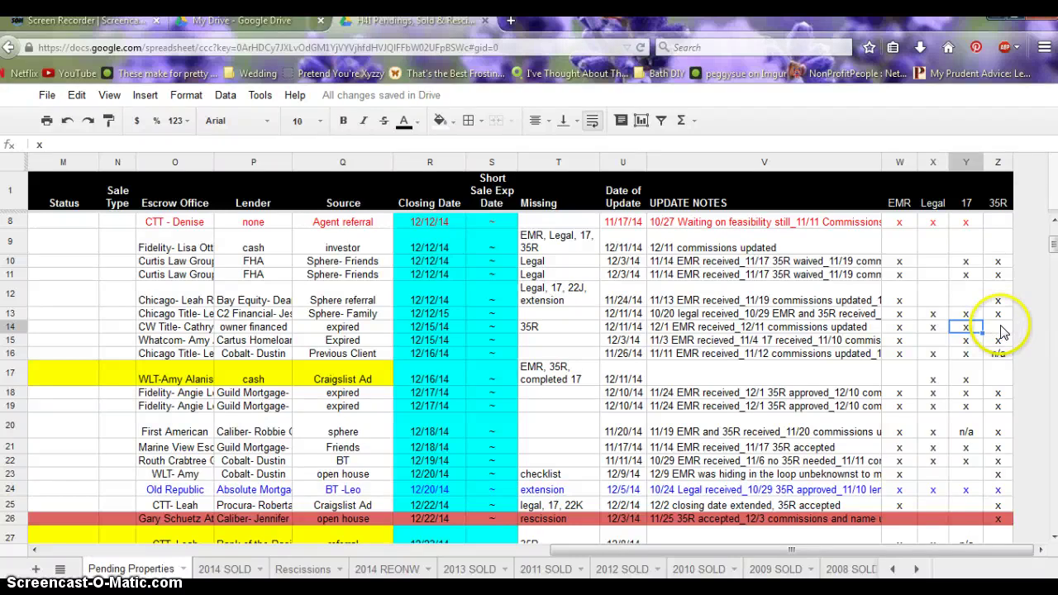
click(967, 328)
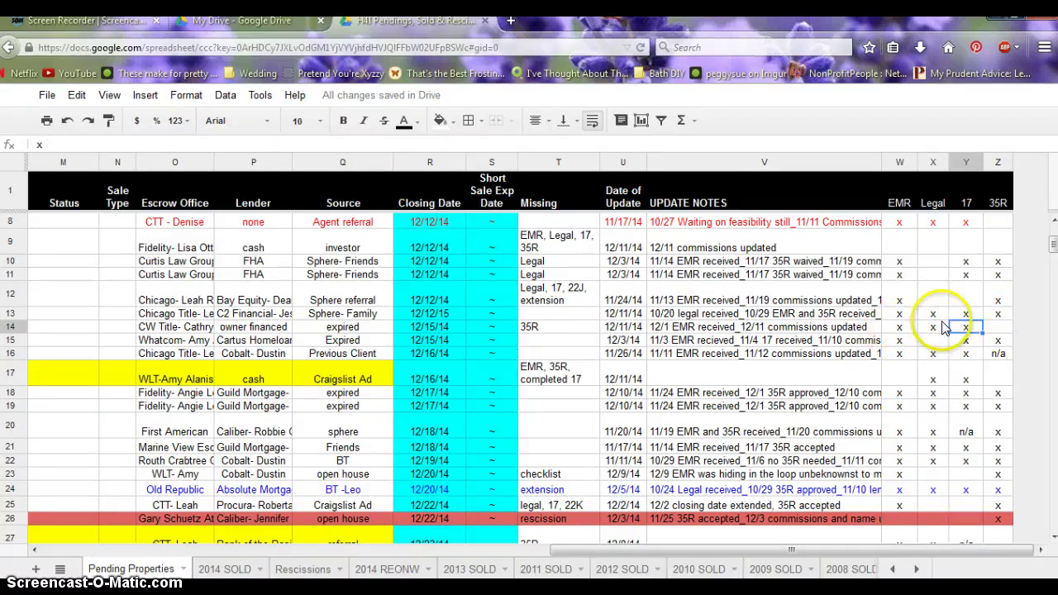
click(1000, 329)
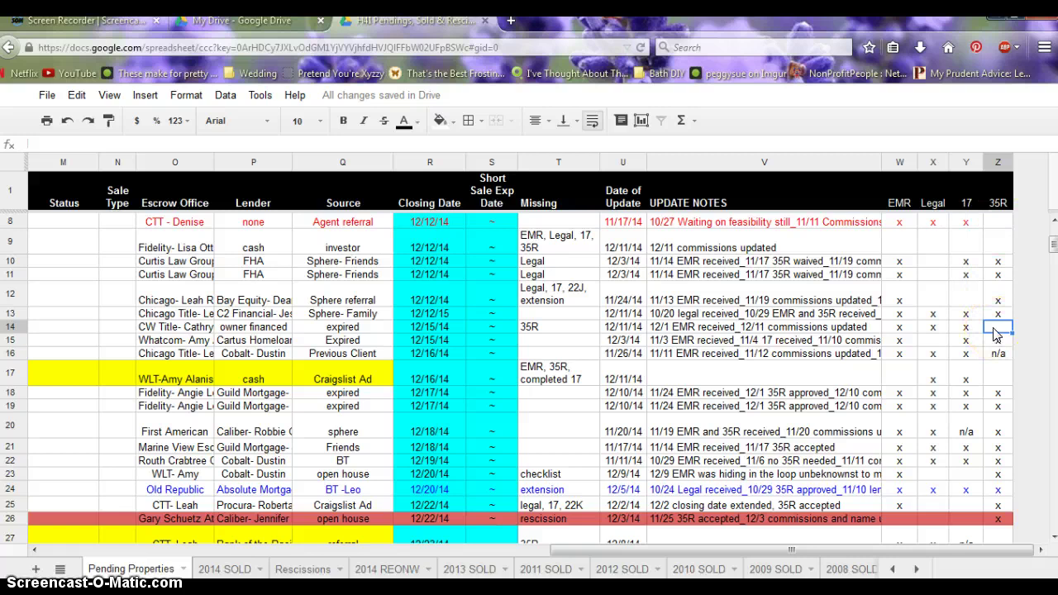
Review the Missing column entries in rows 14, 12, 23 and 26.
click(545, 335)
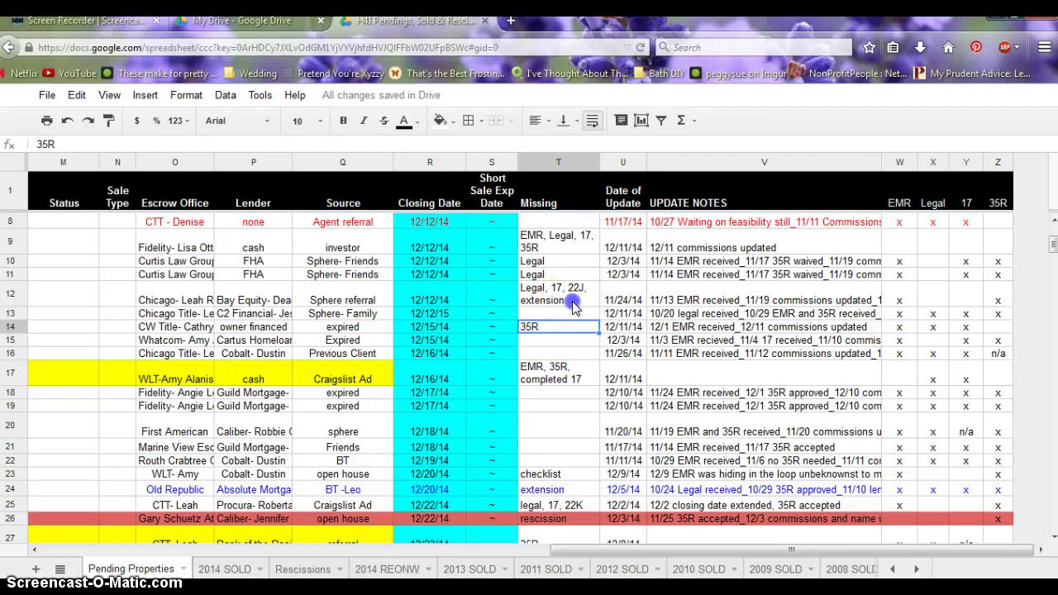
click(572, 304)
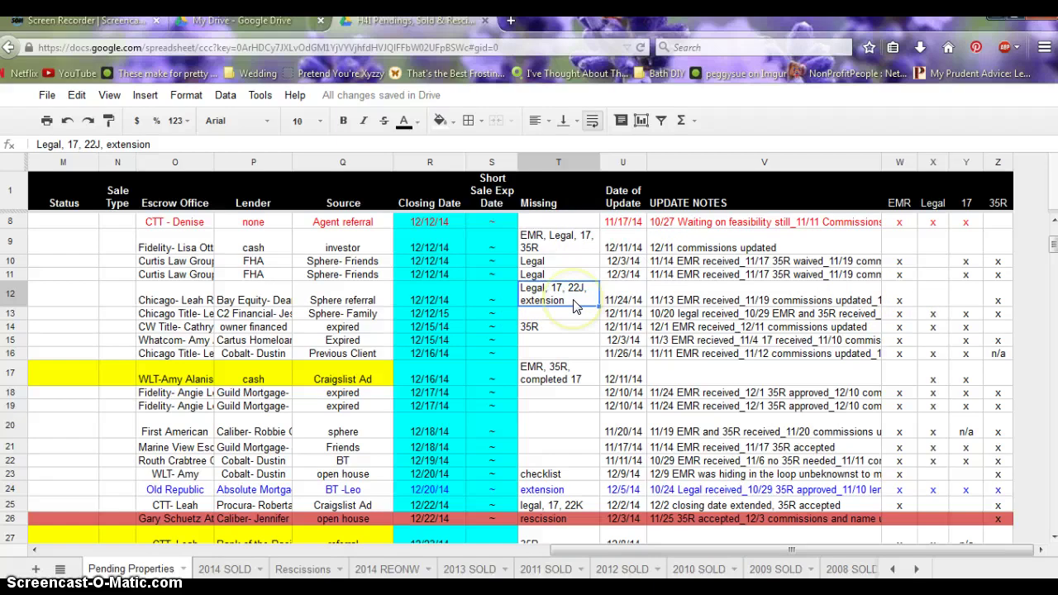
click(560, 476)
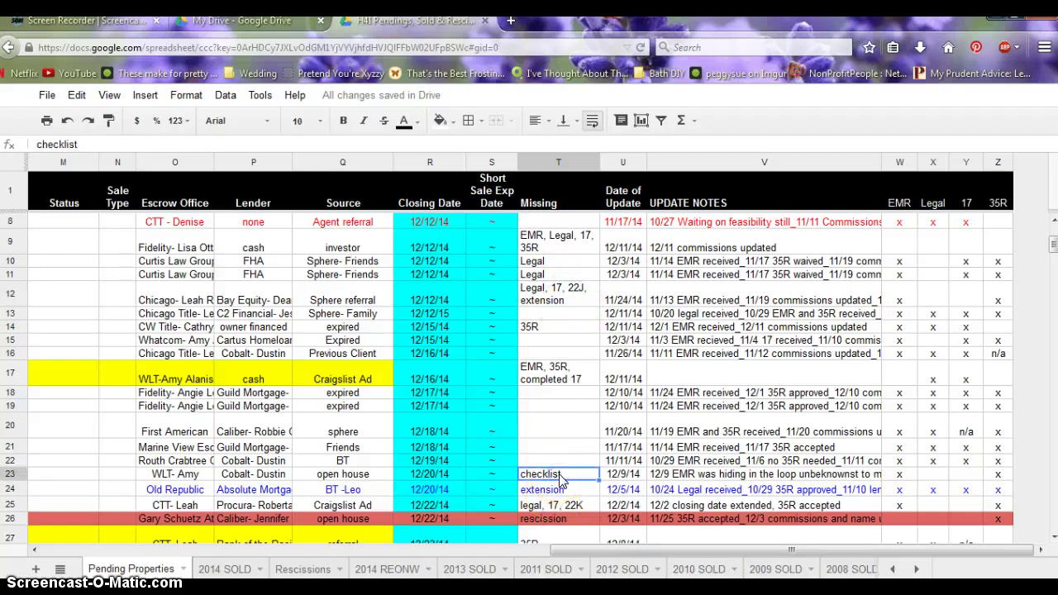
click(550, 518)
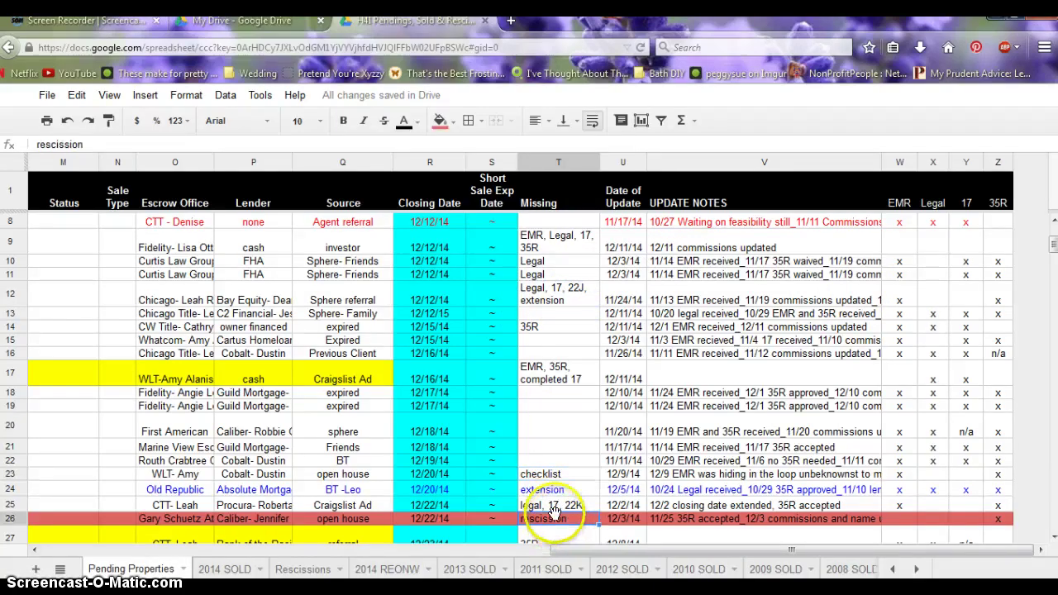
Select row 14 from the Agent column through Source and view the available fill colors without applying one.
click(382, 290)
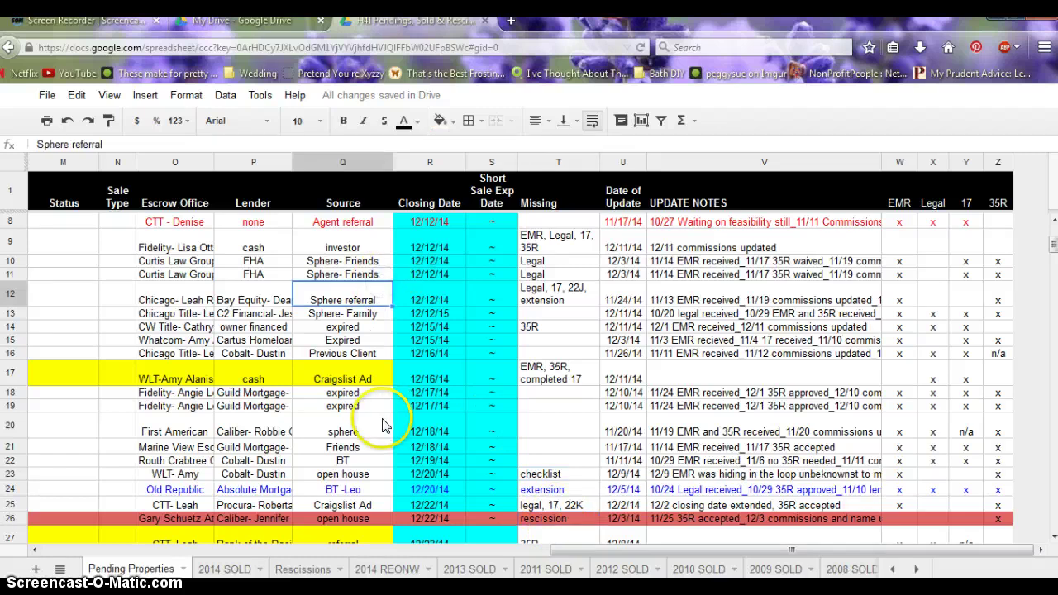
drag(578, 548, 195, 550)
drag(120, 537, 6, 510)
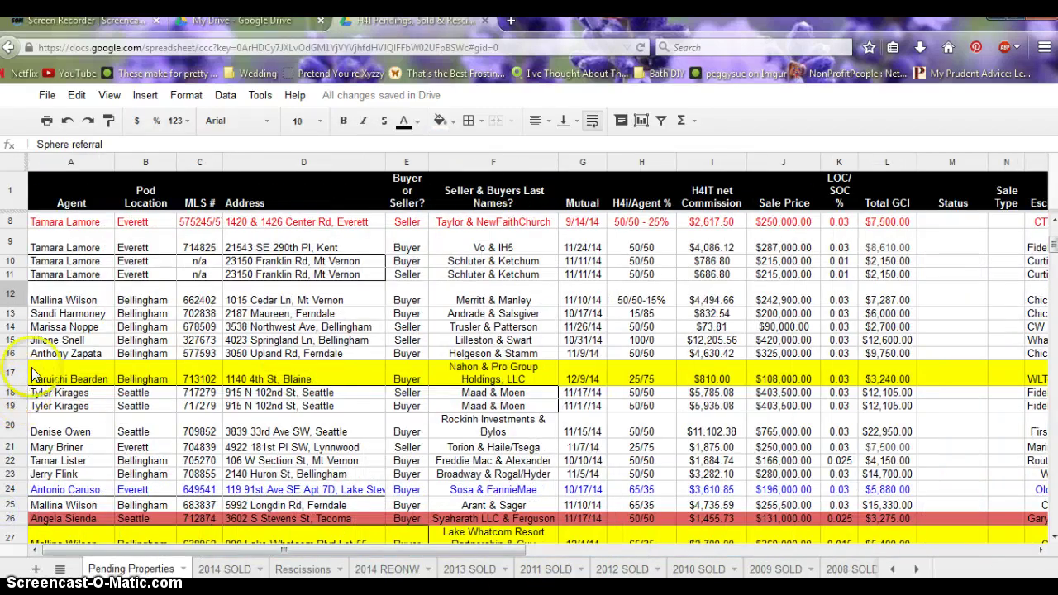
click(48, 330)
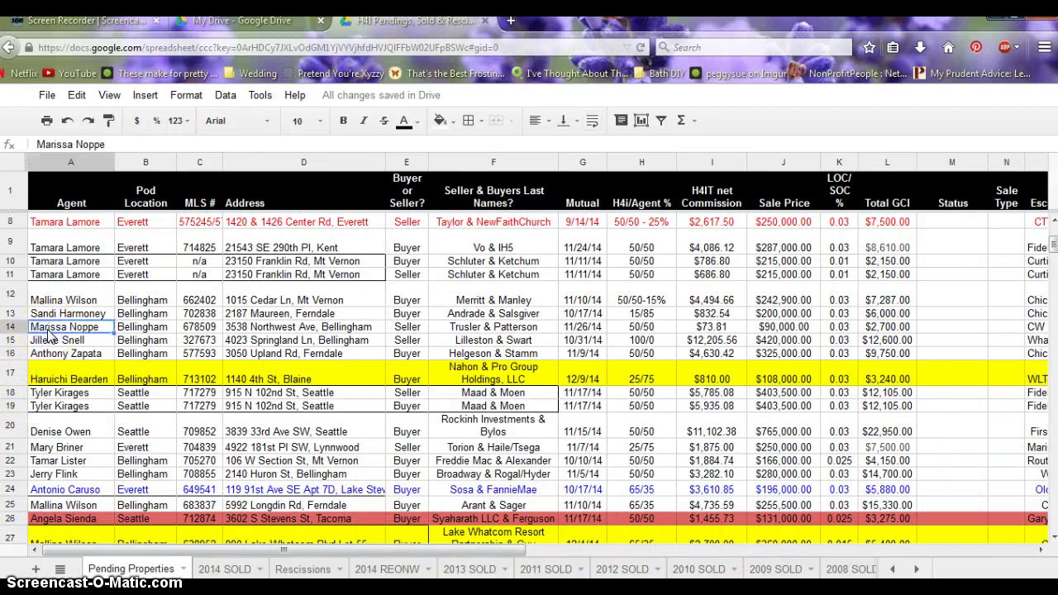
drag(106, 331, 730, 330)
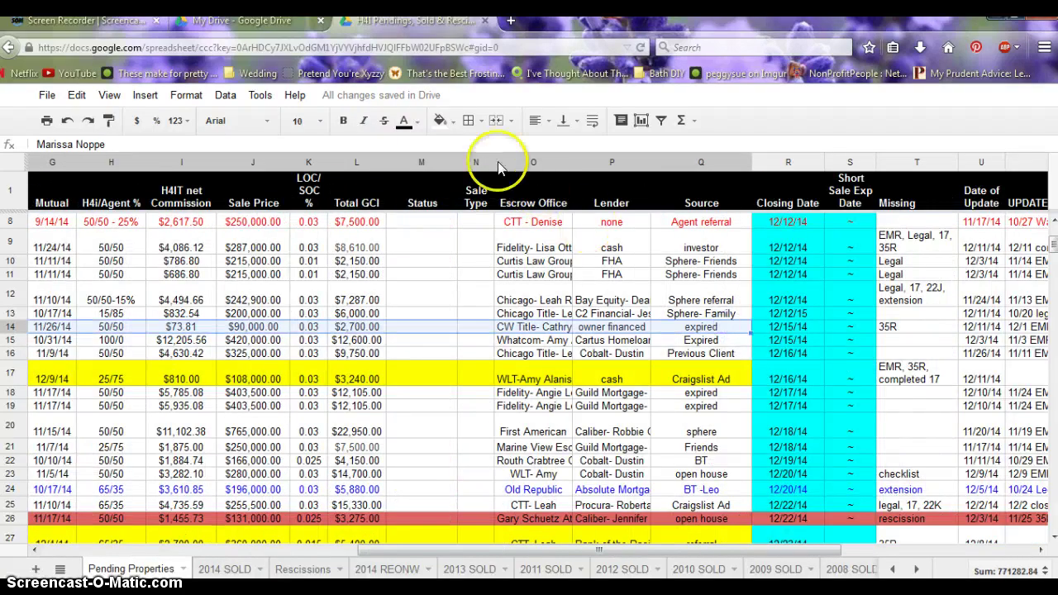
click(454, 124)
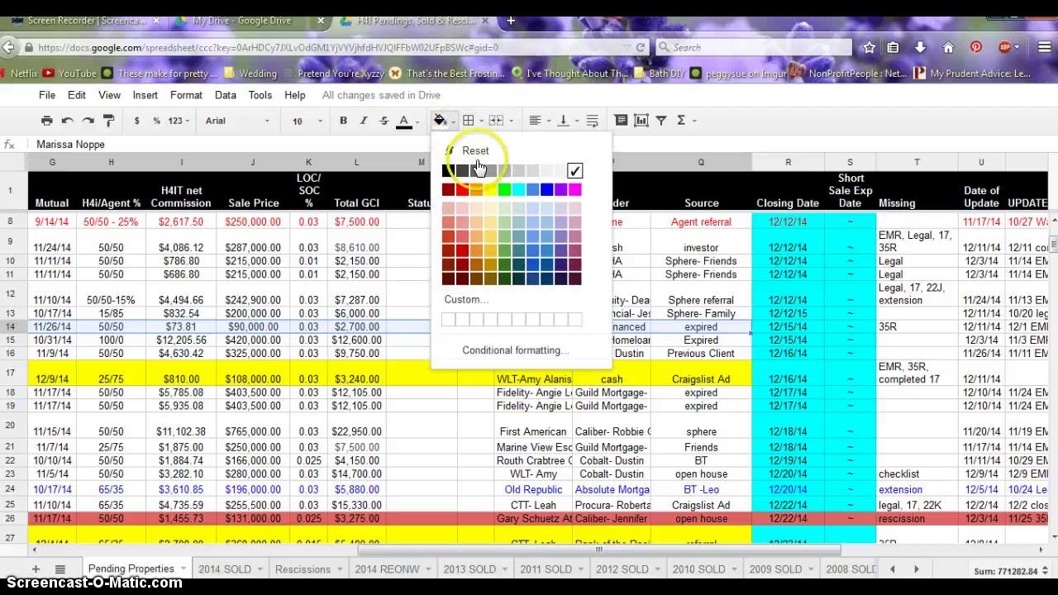
click(457, 124)
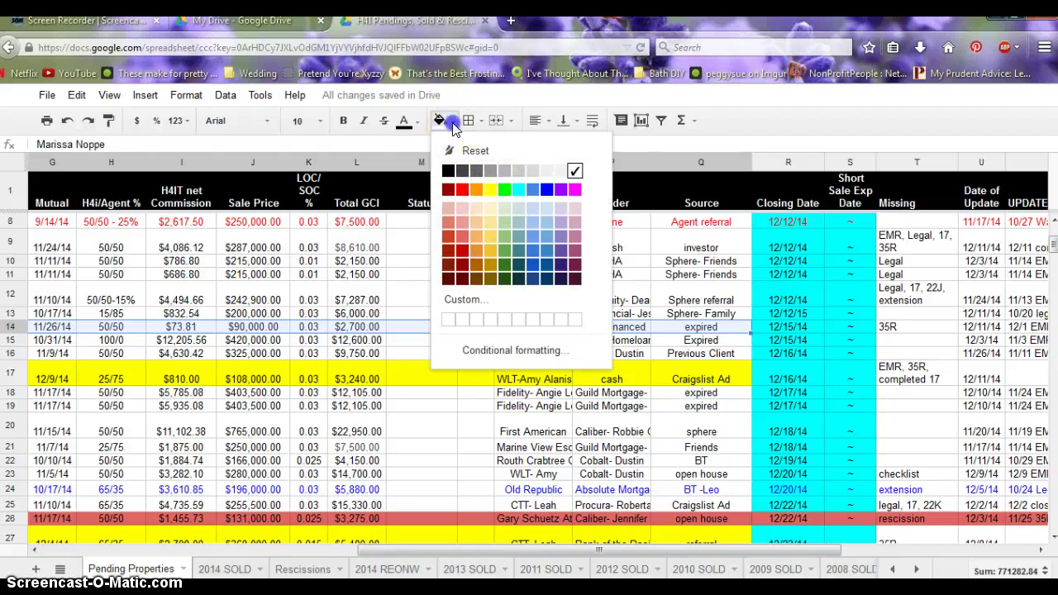
click(446, 122)
click(685, 382)
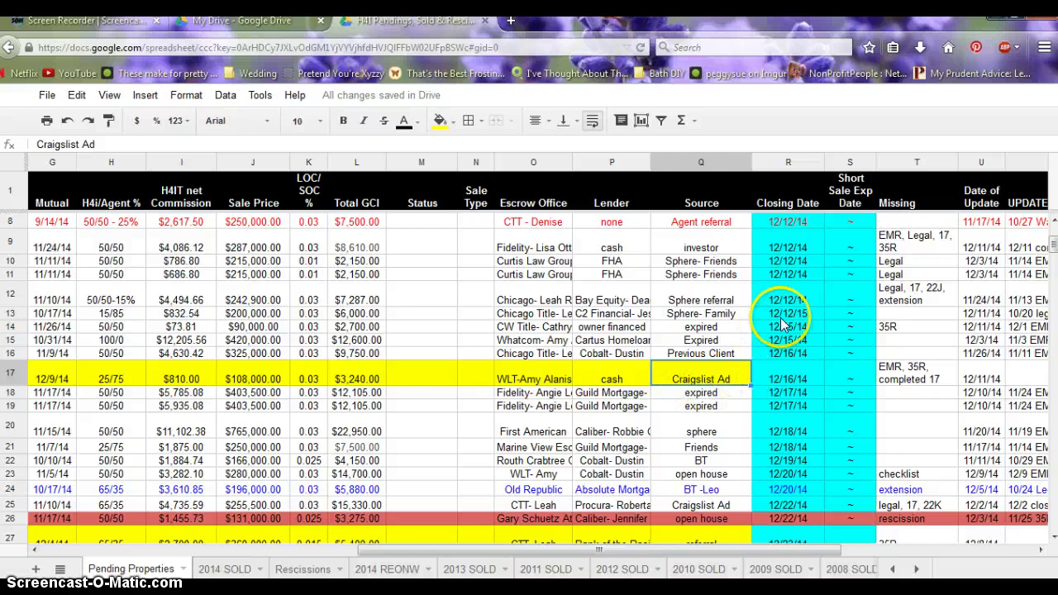
Apply the cyan fill color to the Closing Date and Short Sale Exp Date cells R10:S26.
click(792, 264)
drag(791, 264, 854, 519)
click(435, 120)
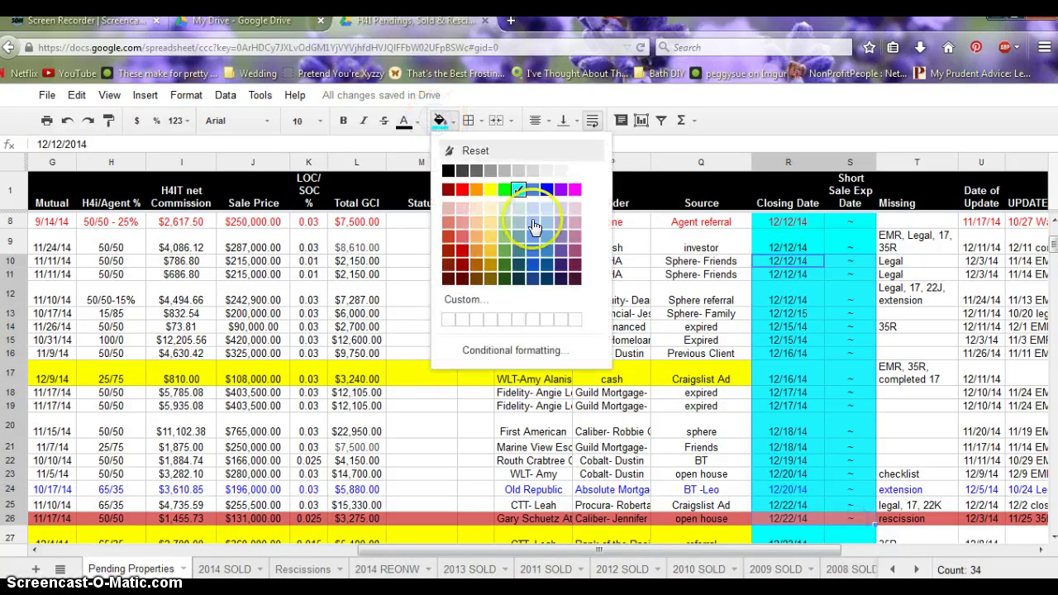
click(516, 188)
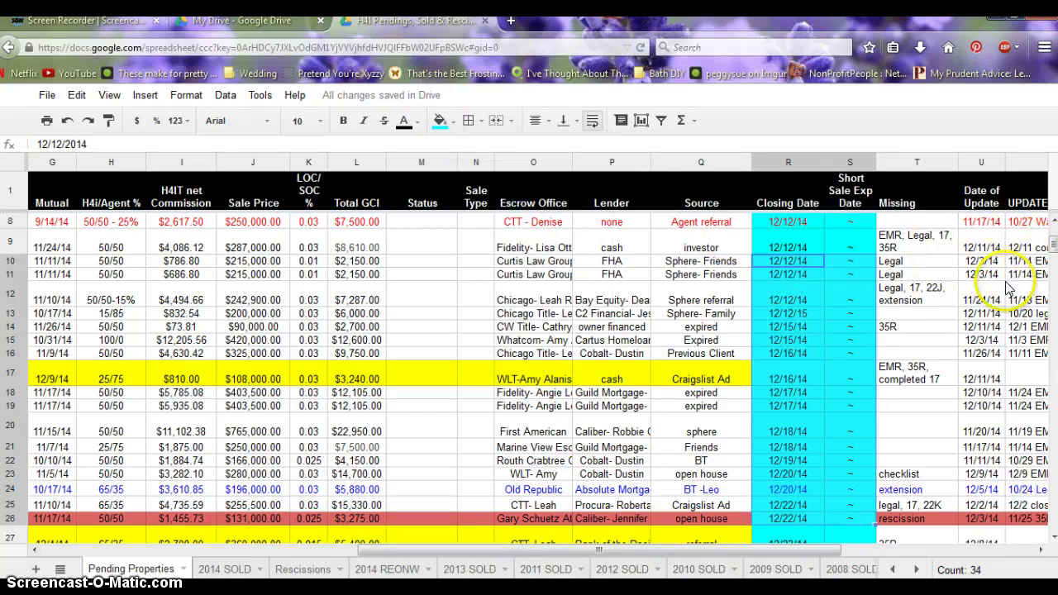
click(963, 329)
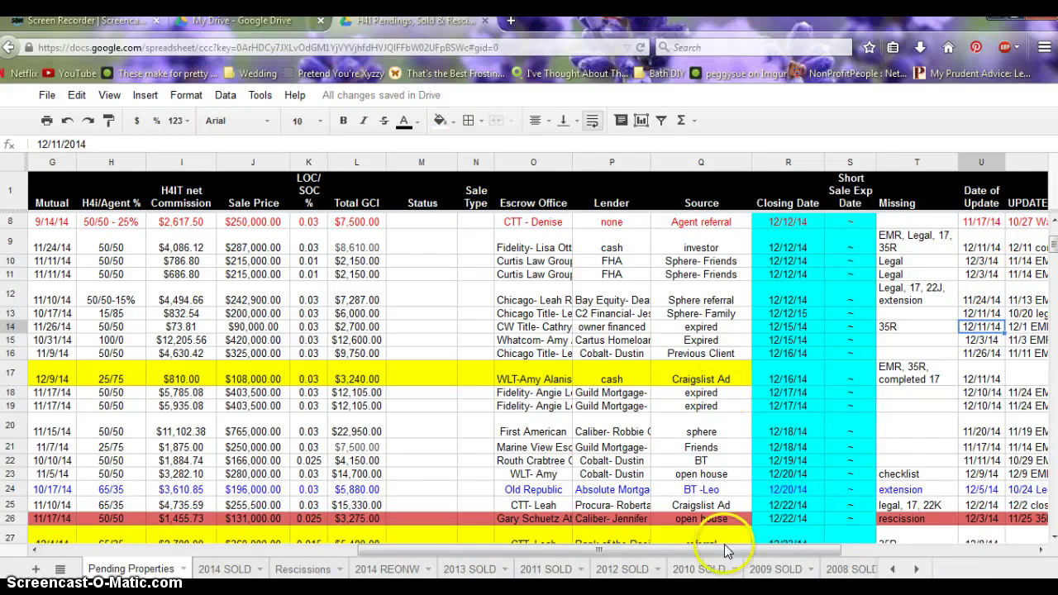
Select rows 7 to 10 and view the available fill colors for closing entries without applying one.
drag(724, 543, 368, 570)
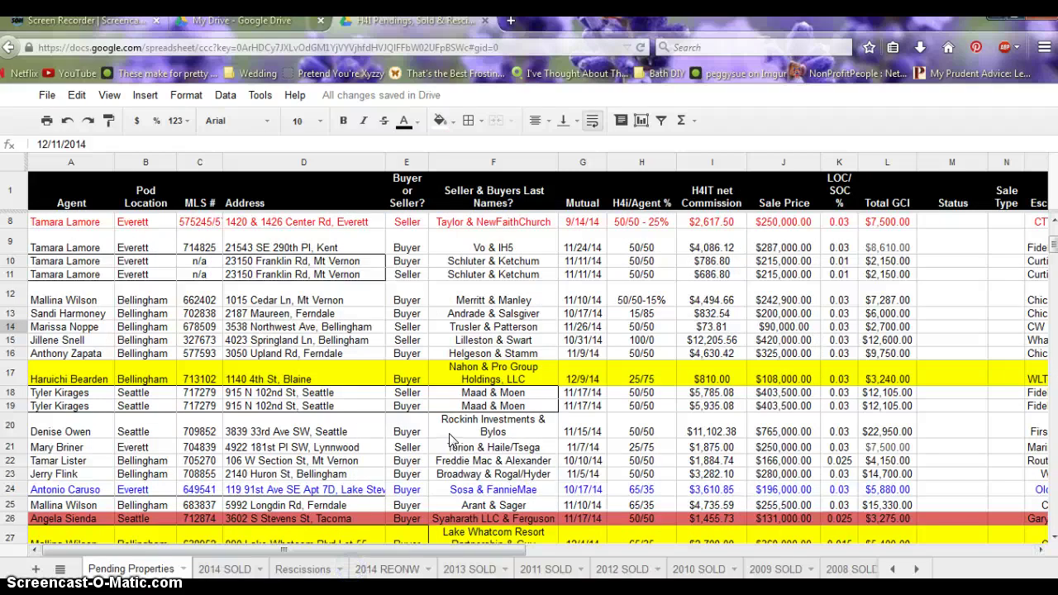
scroll(450, 438, up, 3)
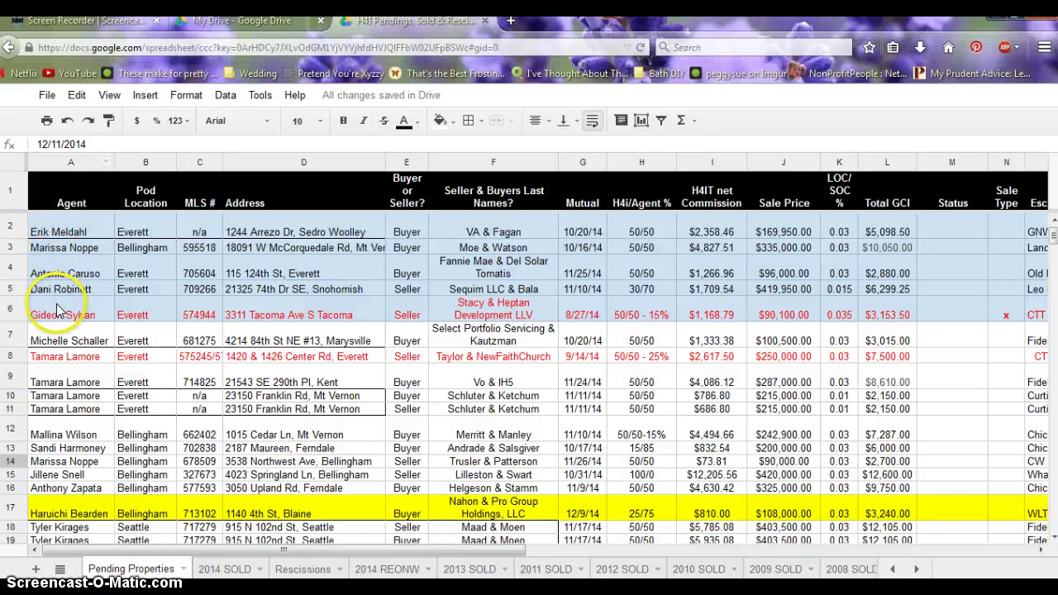
drag(12, 337, 12, 395)
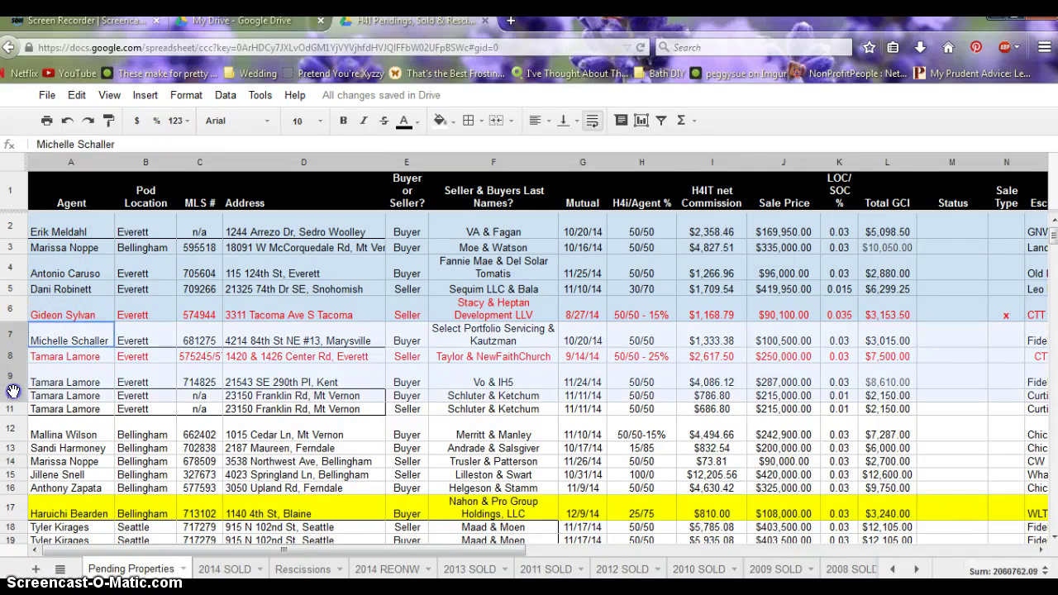
click(455, 124)
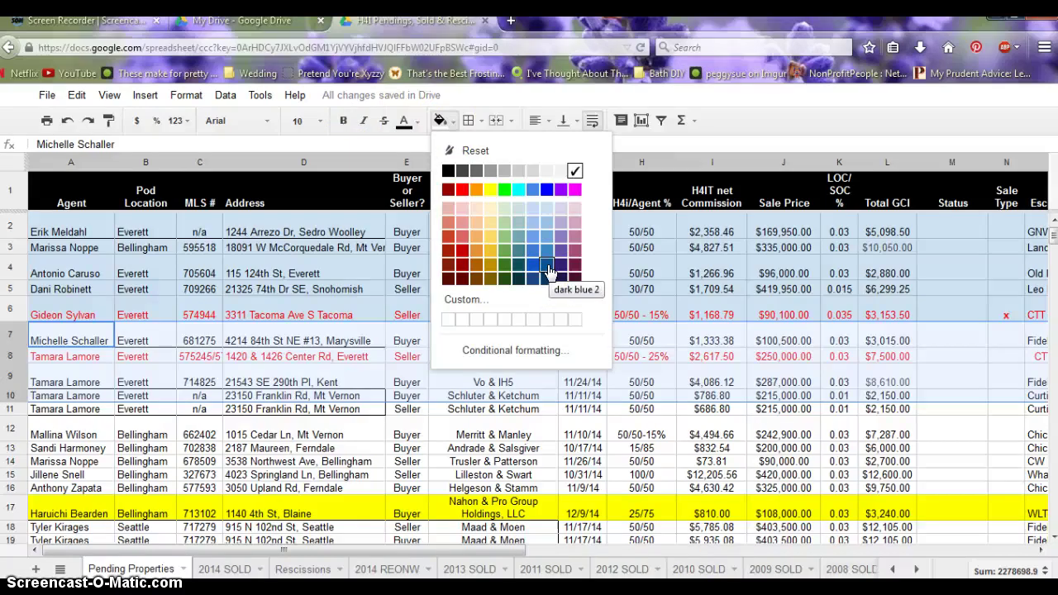
click(251, 315)
click(4, 340)
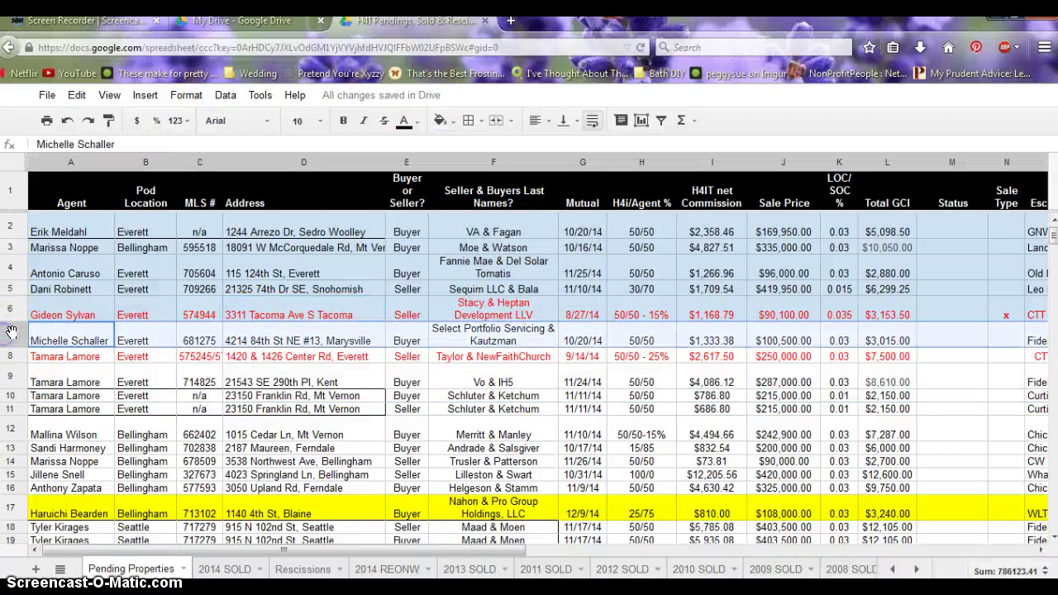
click(330, 290)
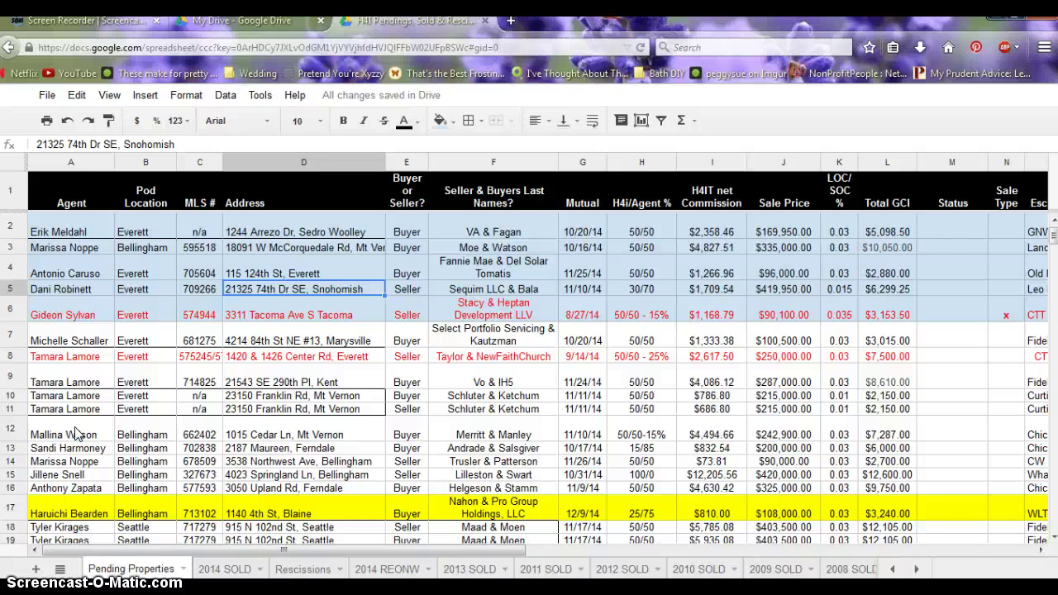
Review the pending entries and how they are ordered by the Closing Date column.
scroll(281, 479, down, 8)
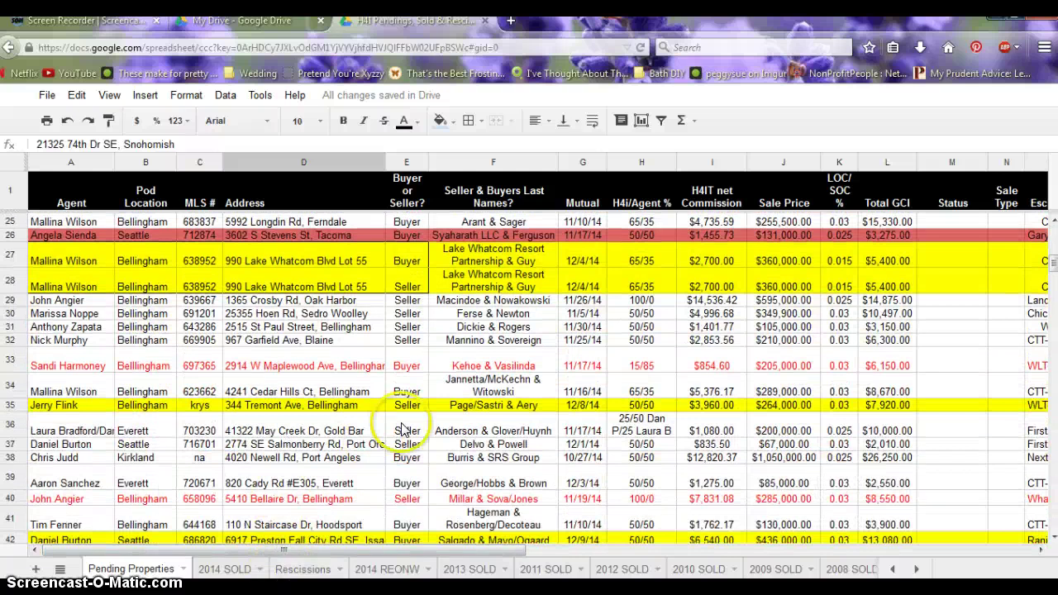
scroll(402, 429, down, 8)
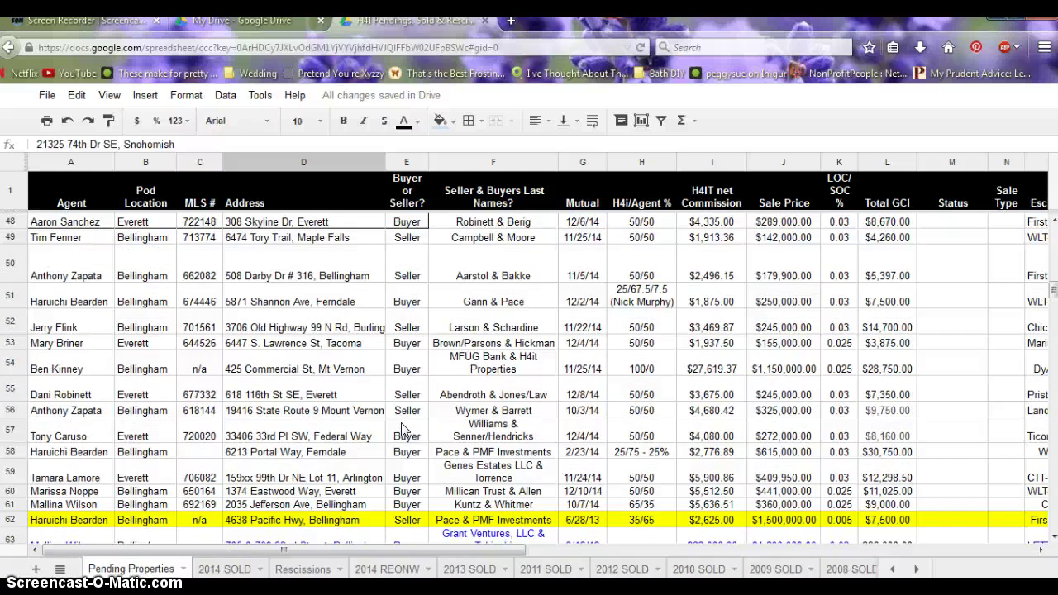
scroll(403, 429, up, 6)
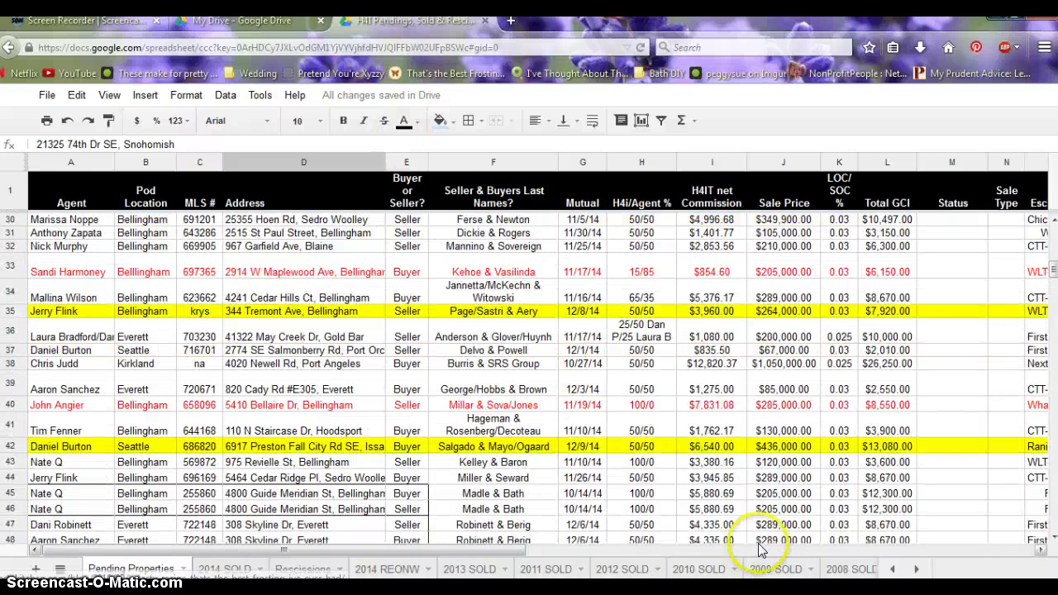
scroll(681, 501, up, 9)
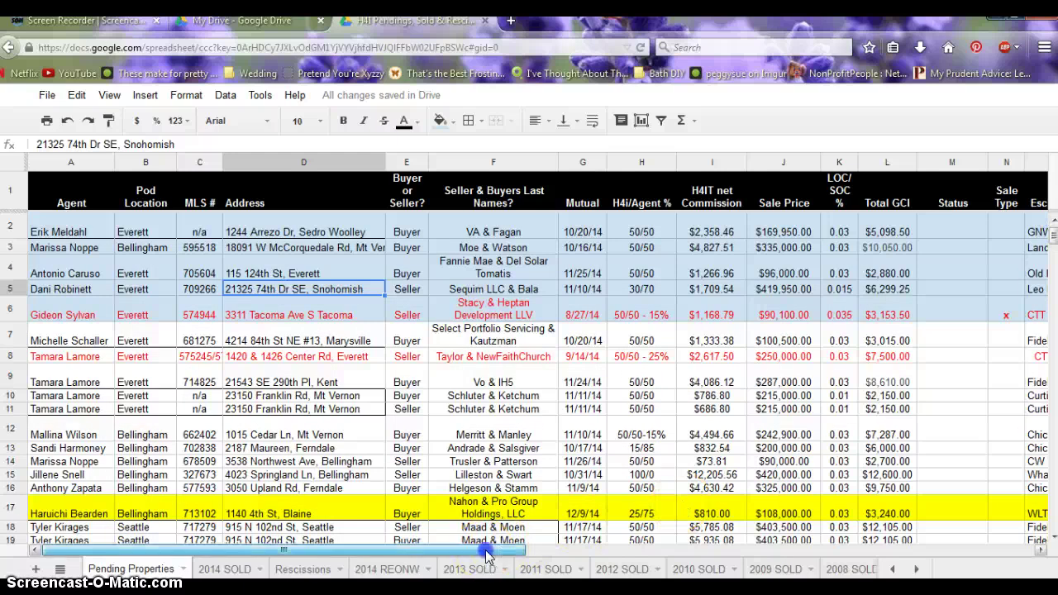
drag(484, 550, 795, 568)
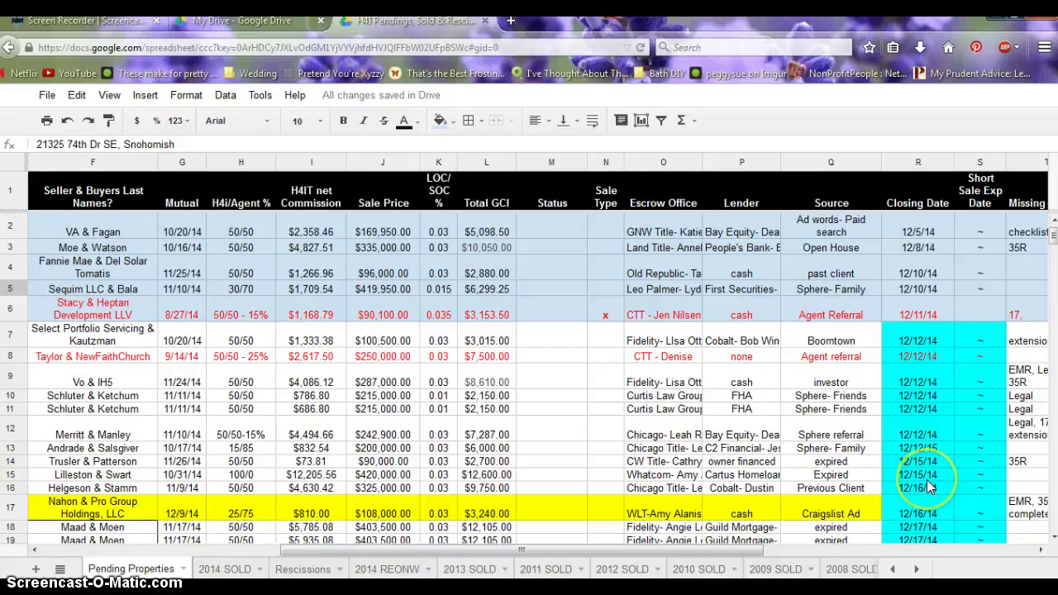
scroll(928, 486, down, 5)
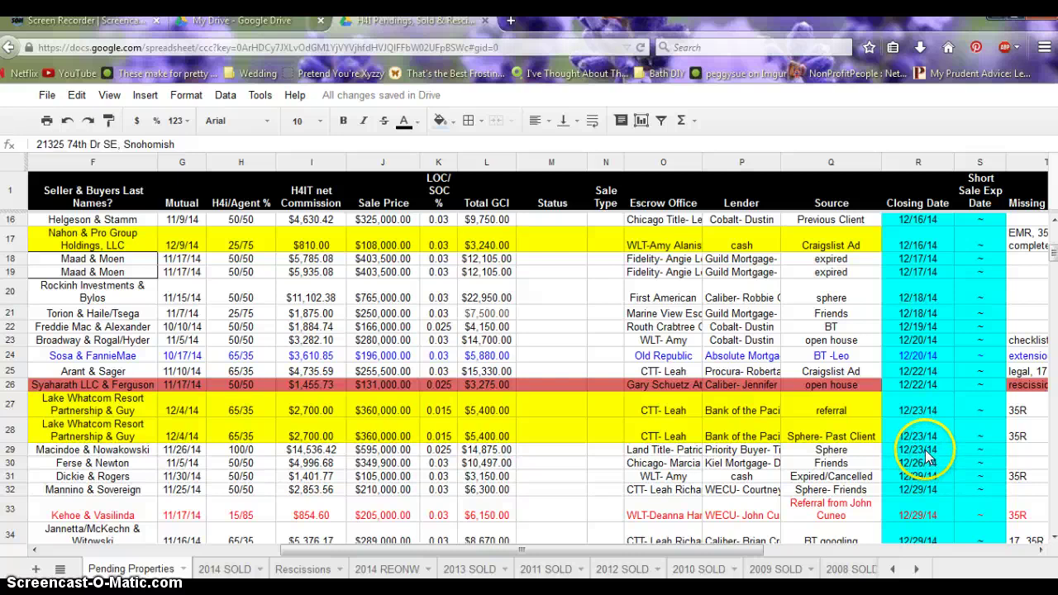
Select row 29 by its Closing Date and view the options for inserting a row above or below without inserting one.
click(925, 454)
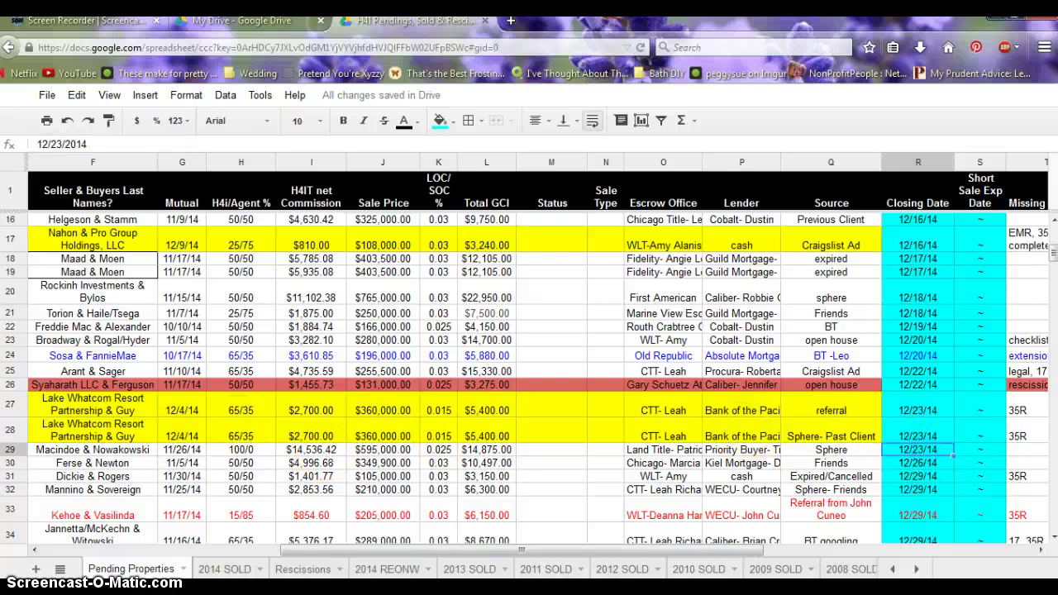
click(13, 451)
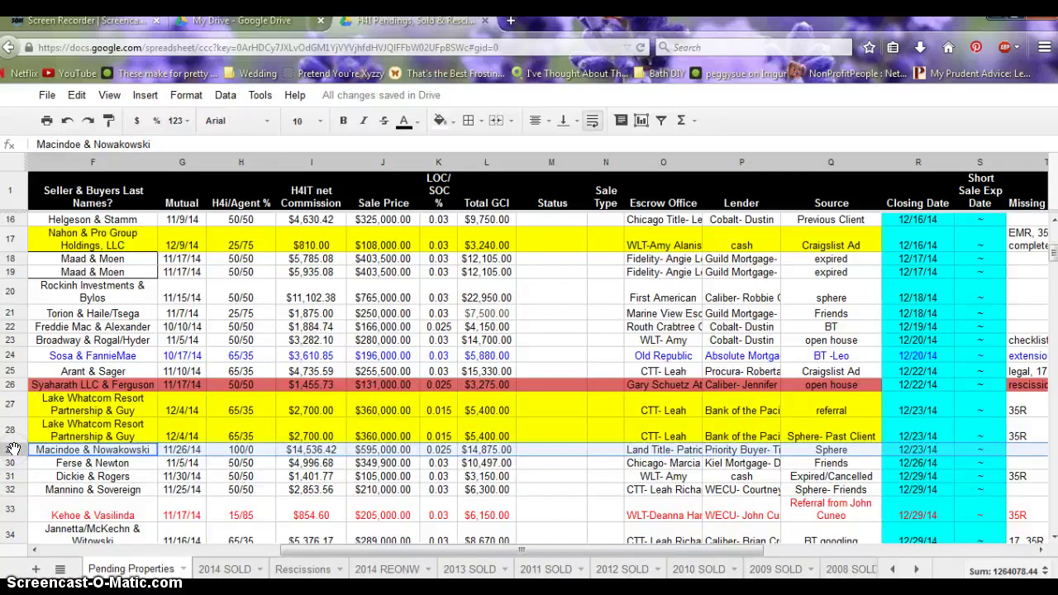
right_click(14, 450)
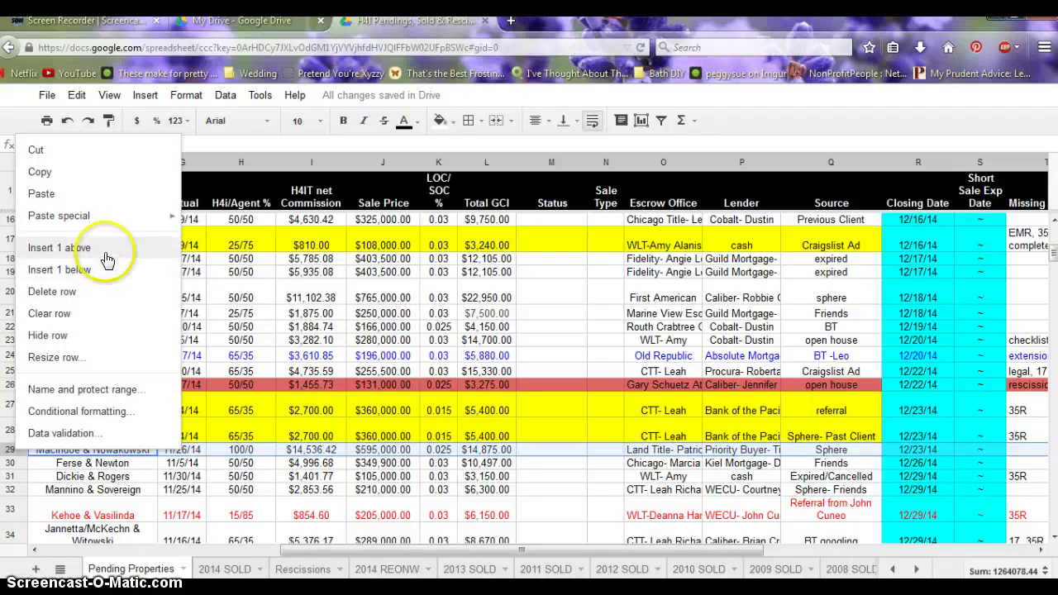
click(337, 467)
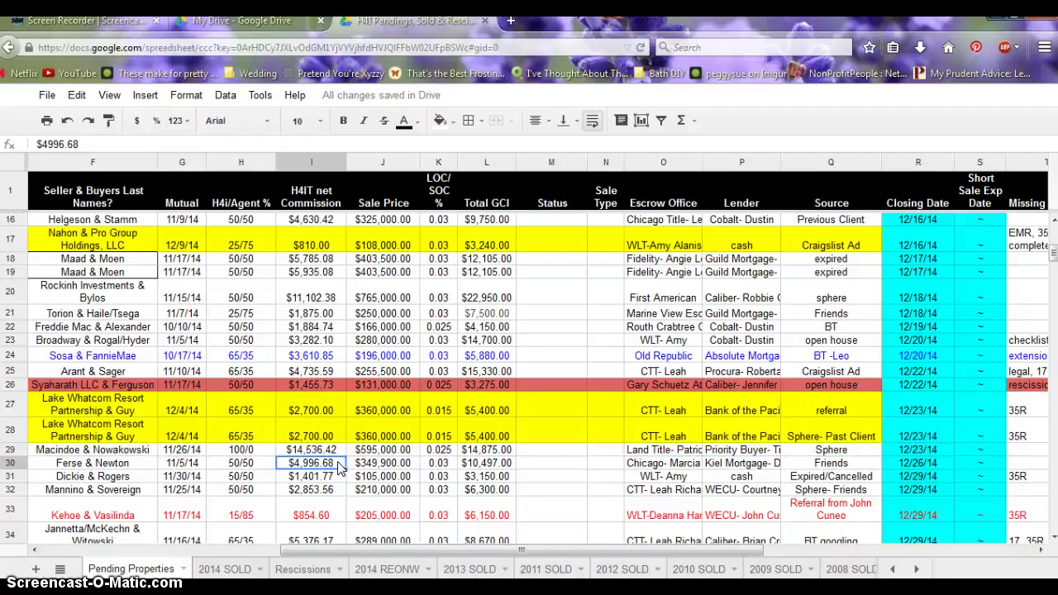
Check the Sale Type and Status entries of the short sales in rows 73 and 74.
scroll(337, 467, down, 12)
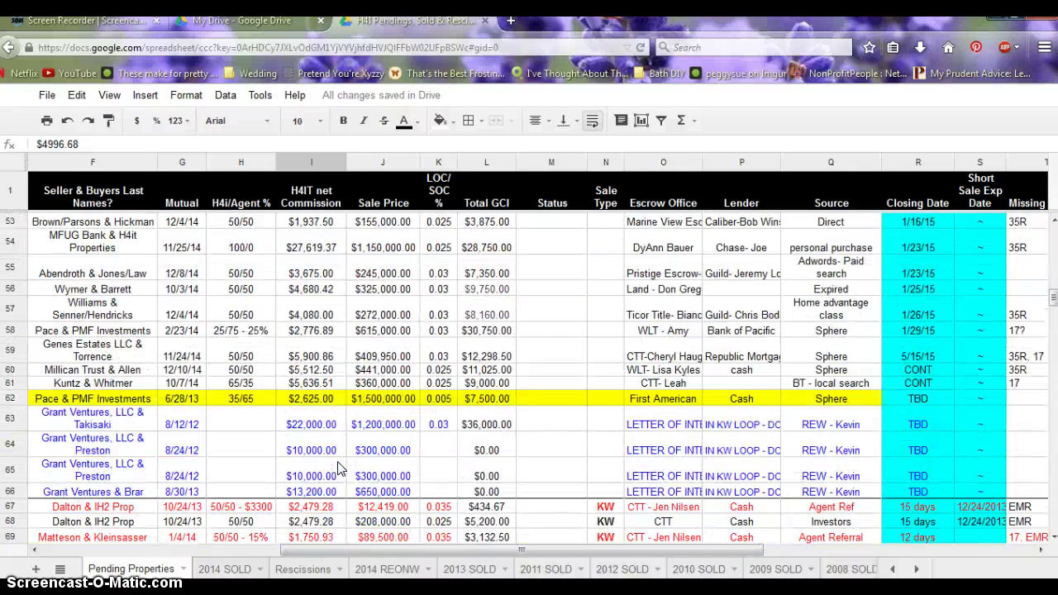
scroll(337, 467, down, 5)
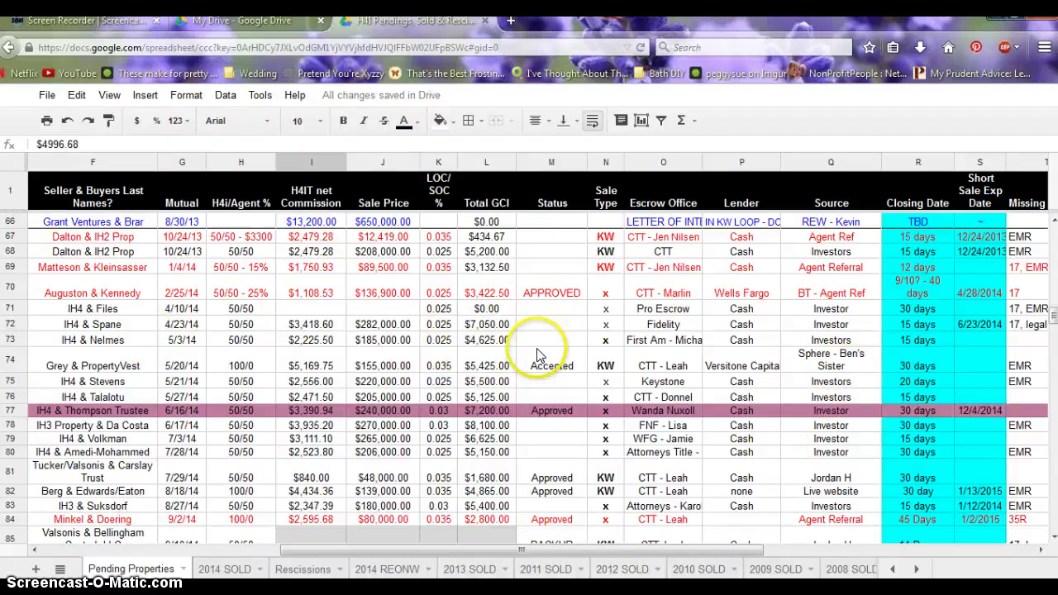
click(603, 340)
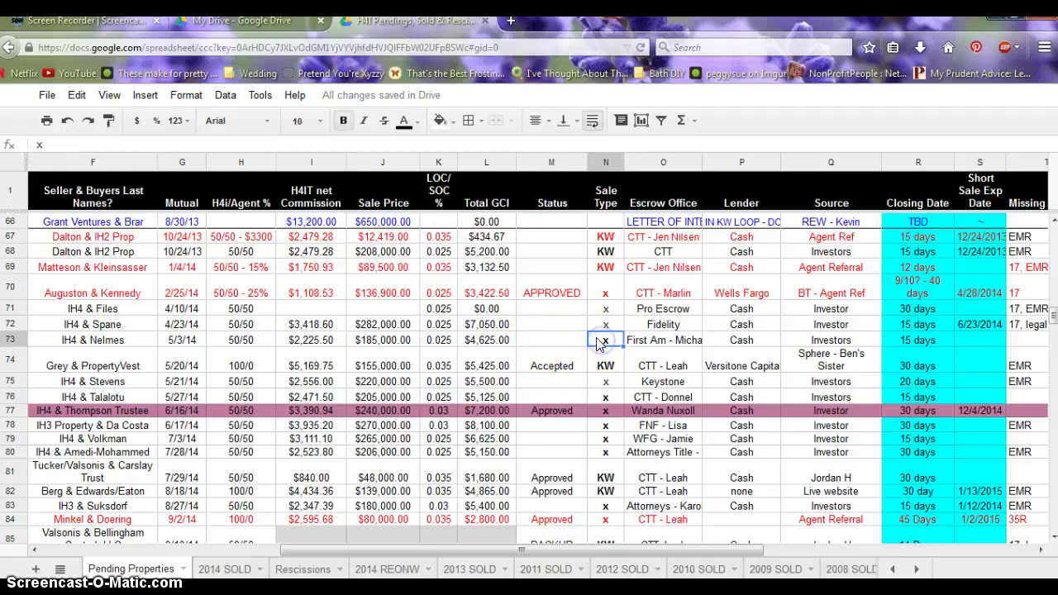
click(551, 344)
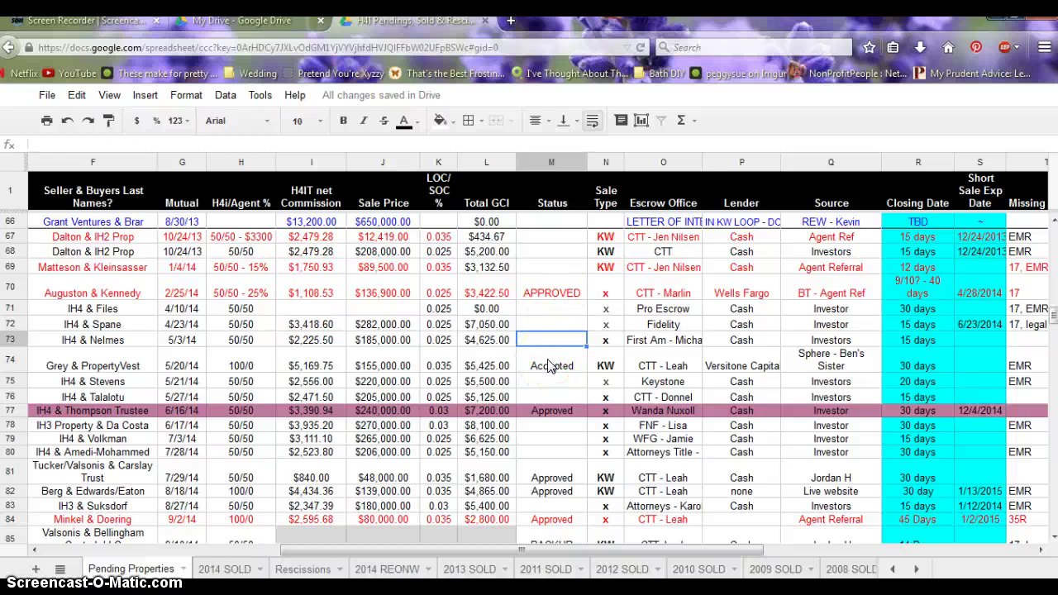
click(551, 366)
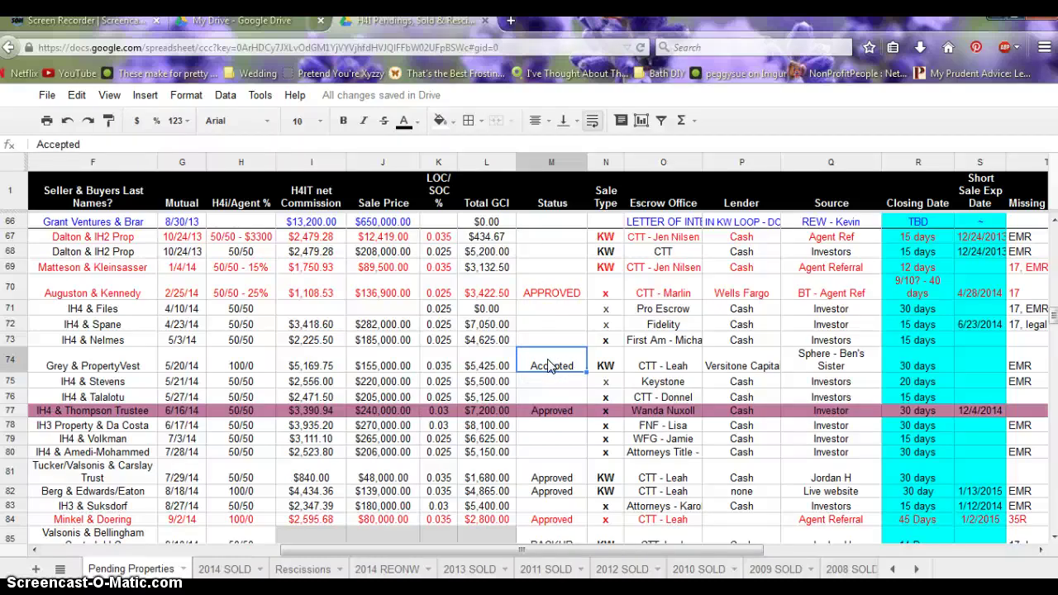
click(612, 371)
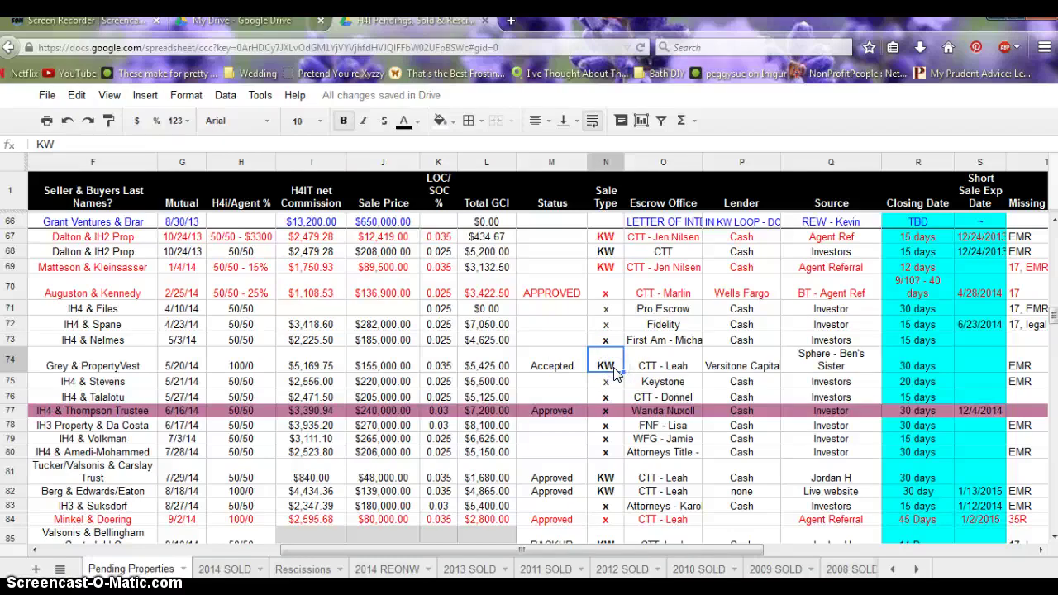
click(611, 371)
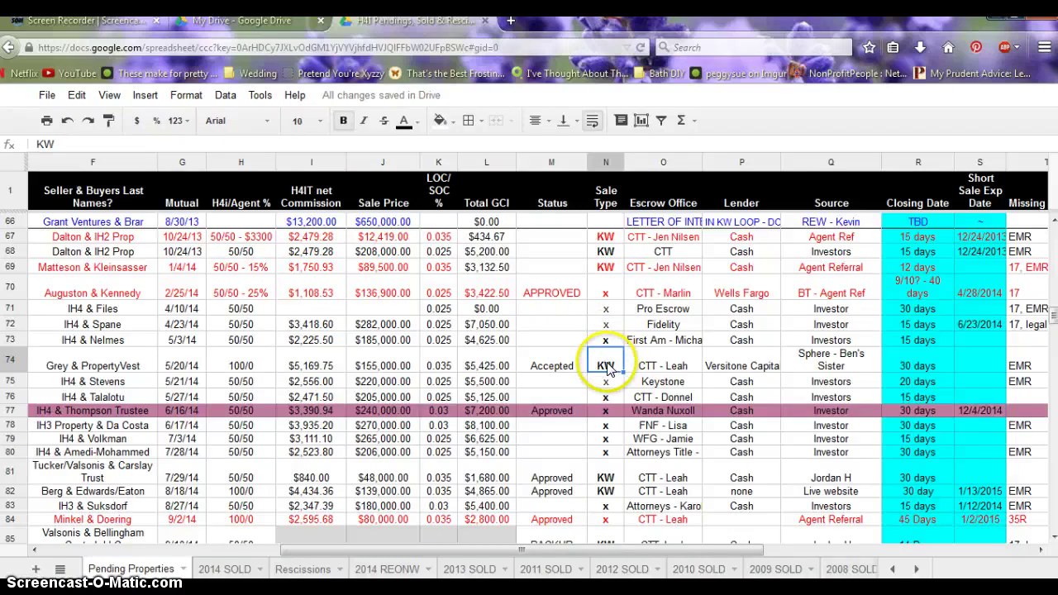
Examine the Closing Date entries of the short sales in rows 74, 79 and 75, and the Short Sale Exp Date cell in row 75.
drag(578, 551, 744, 546)
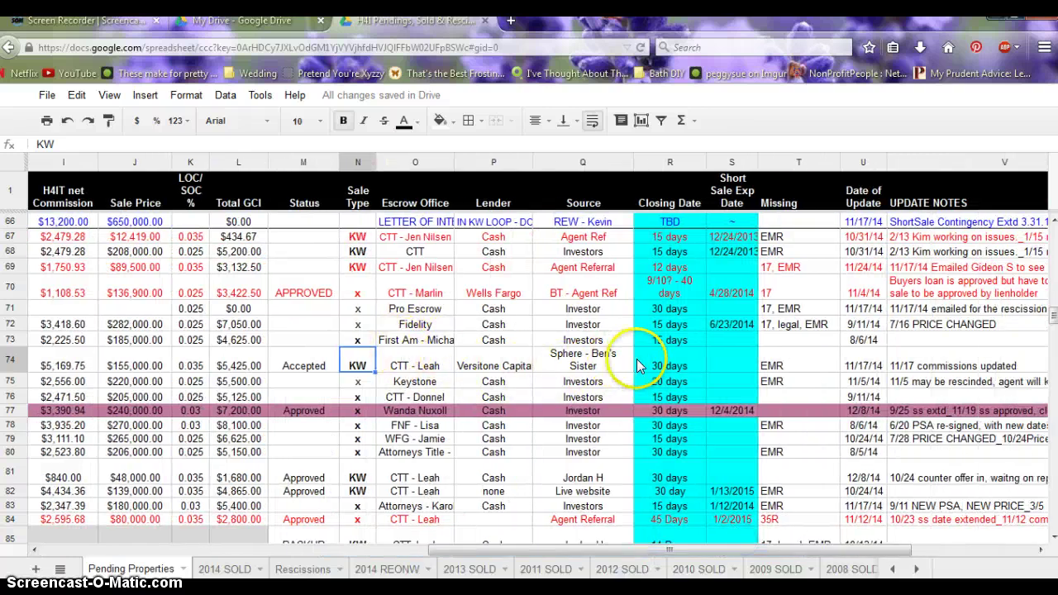
click(680, 363)
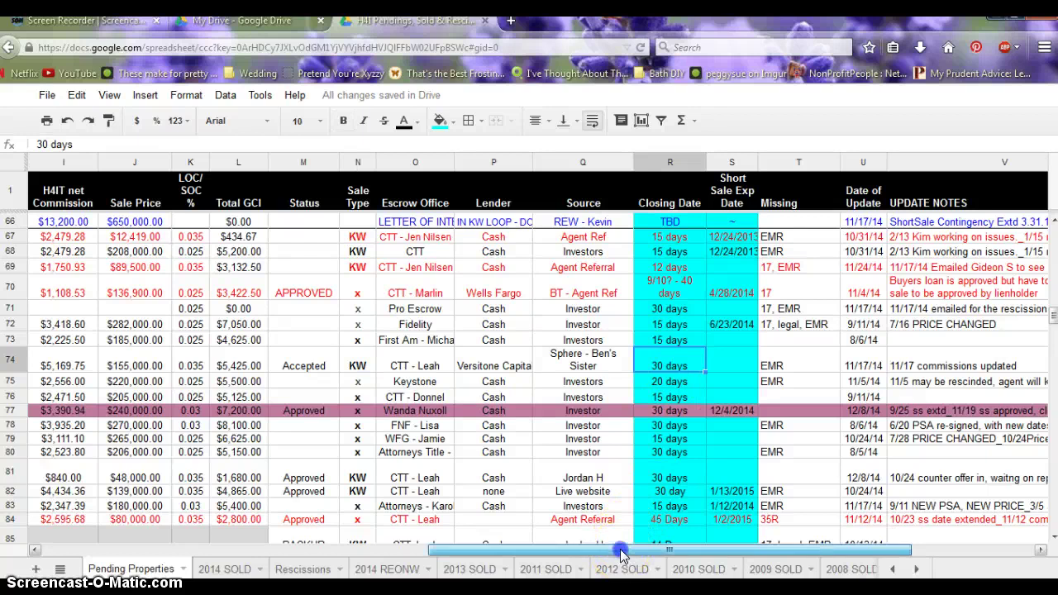
drag(621, 552, 750, 549)
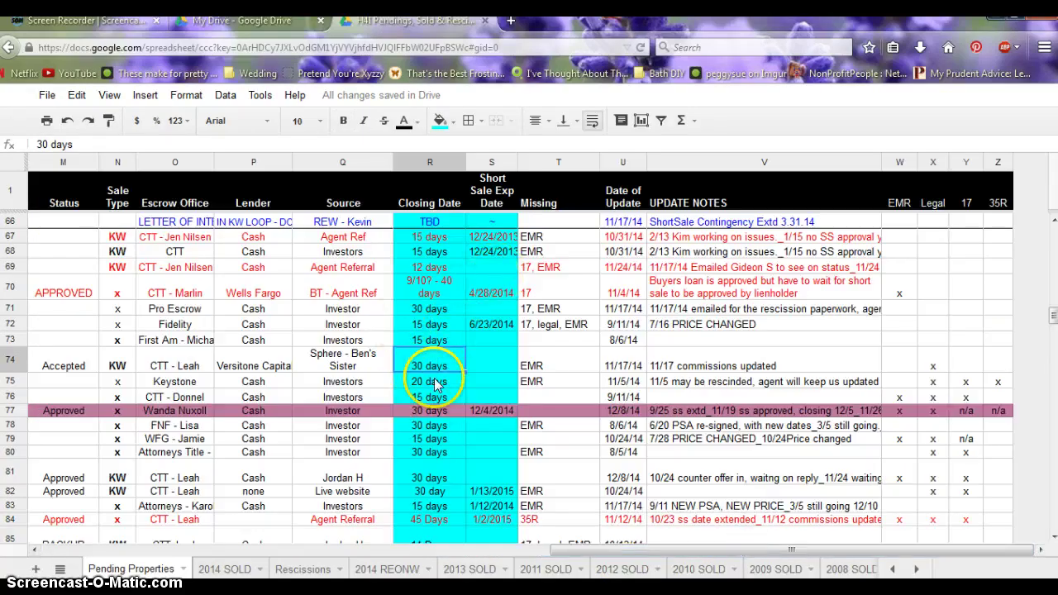
click(440, 435)
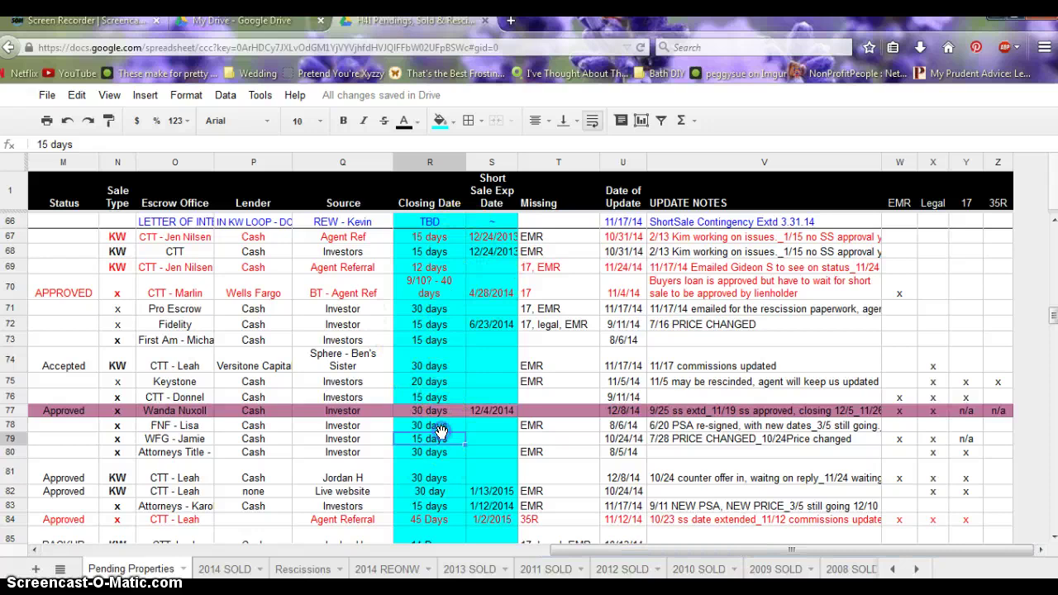
click(444, 382)
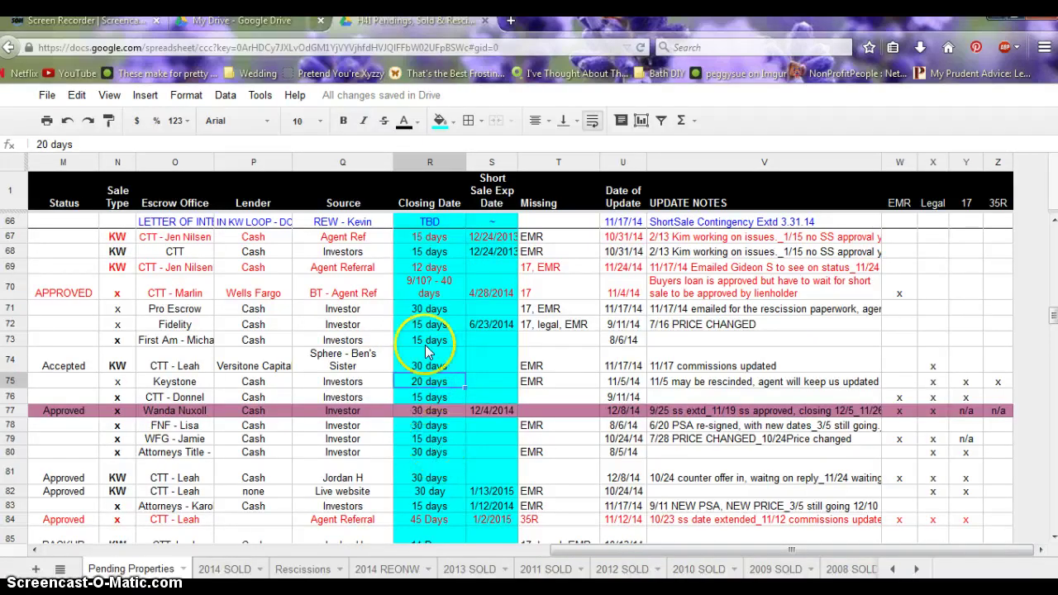
click(488, 382)
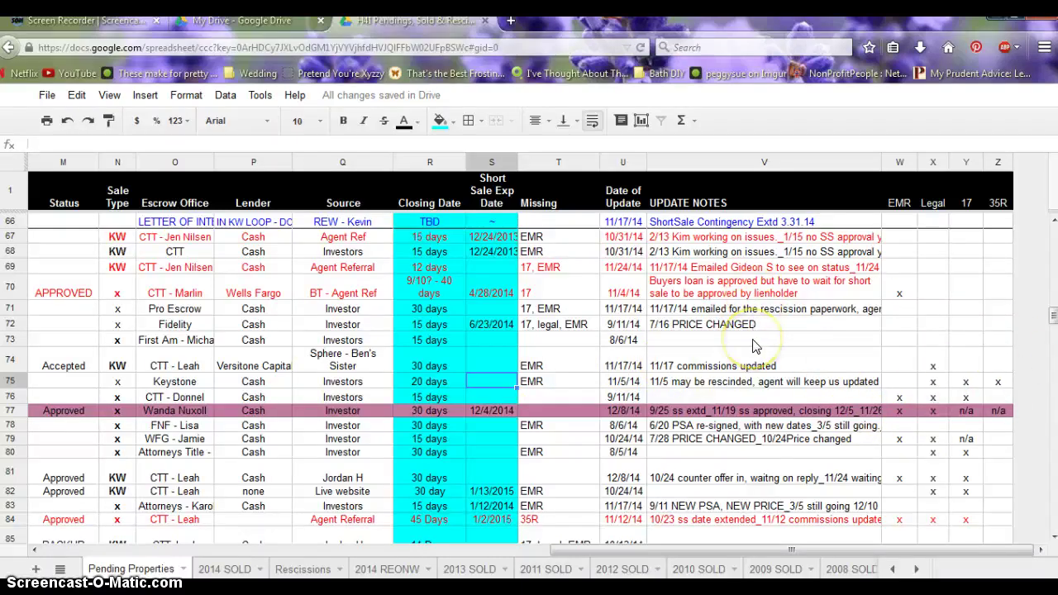
Review the last short sale entries down to row 103 and the color legend below them in the Address column.
scroll(754, 345, down, 5)
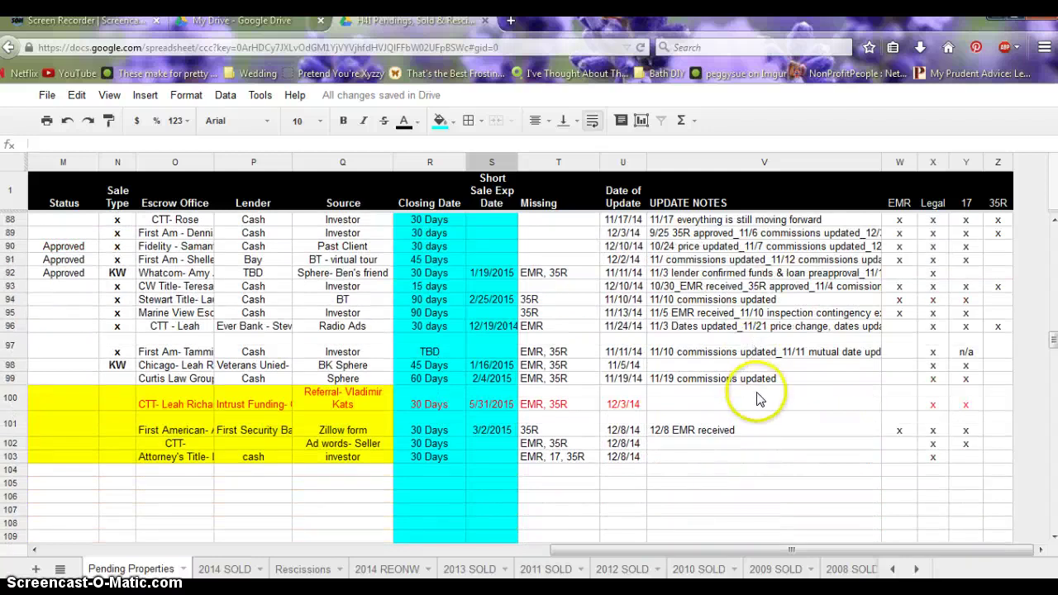
scroll(758, 396, down, 1)
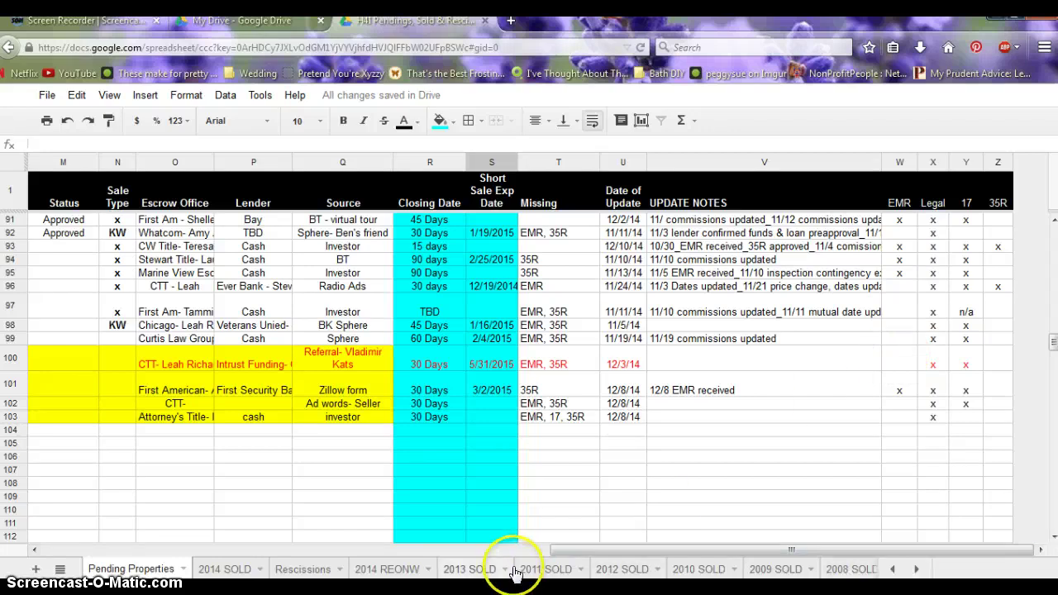
drag(566, 549, 14, 534)
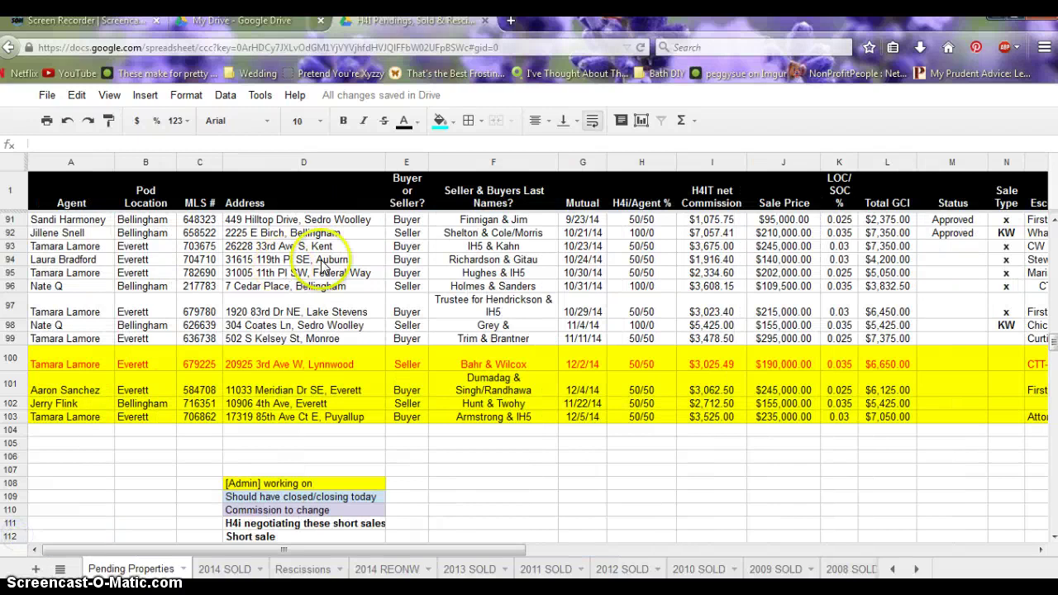